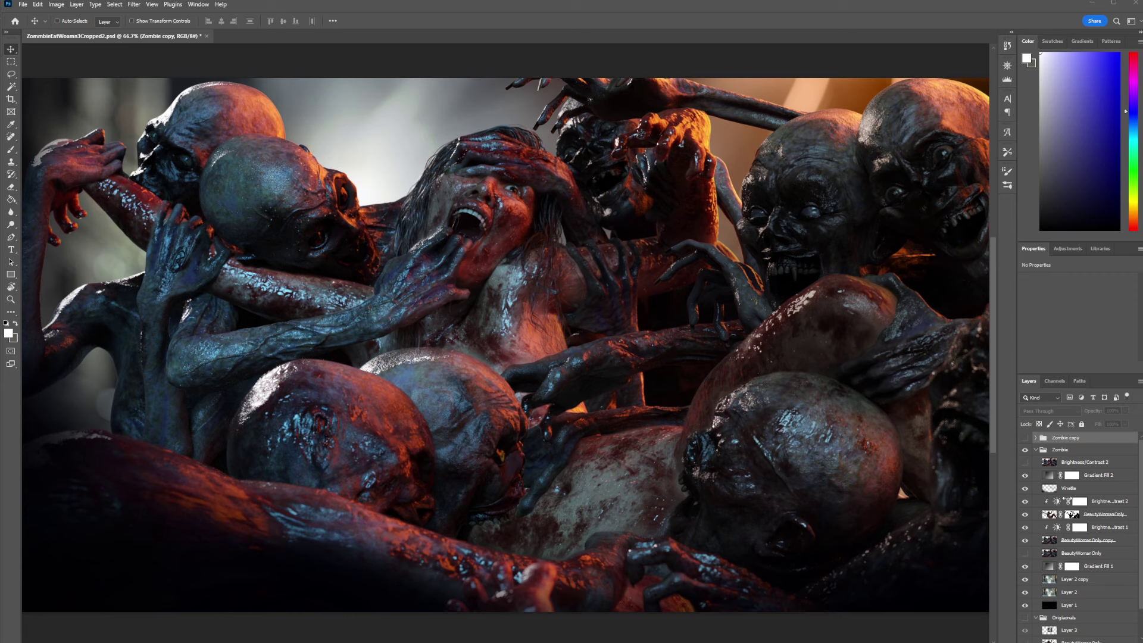
# Step: Compare the render with and without the Zombie copy group, leaving it hidden
pyautogui.click(1025, 439)
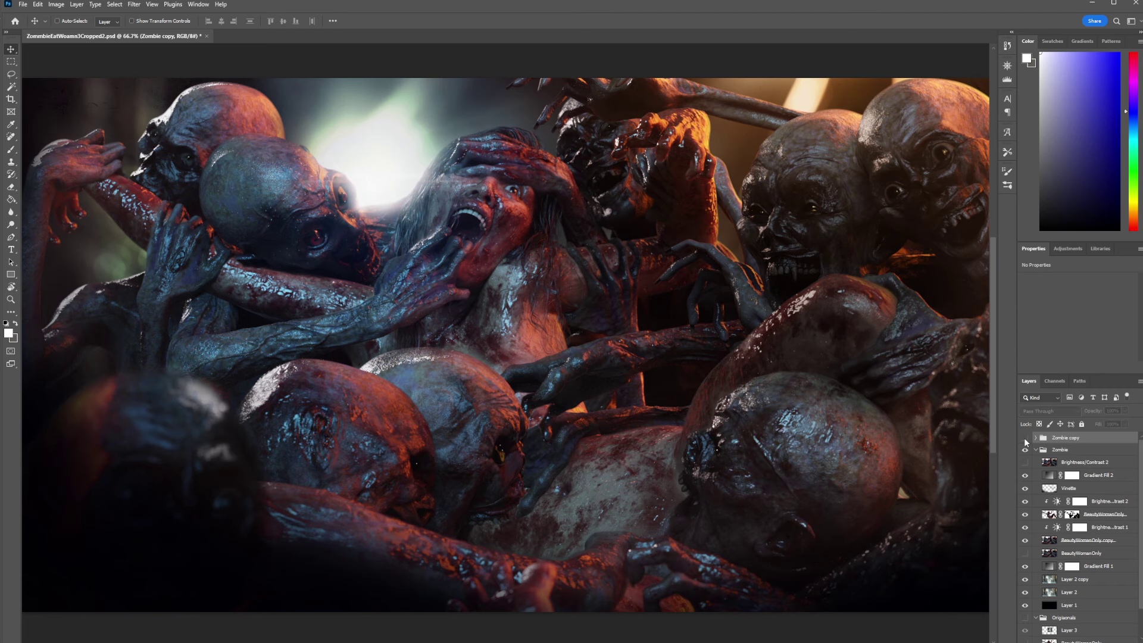
pyautogui.click(1025, 439)
pyautogui.click(1025, 439)
pyautogui.click(1025, 438)
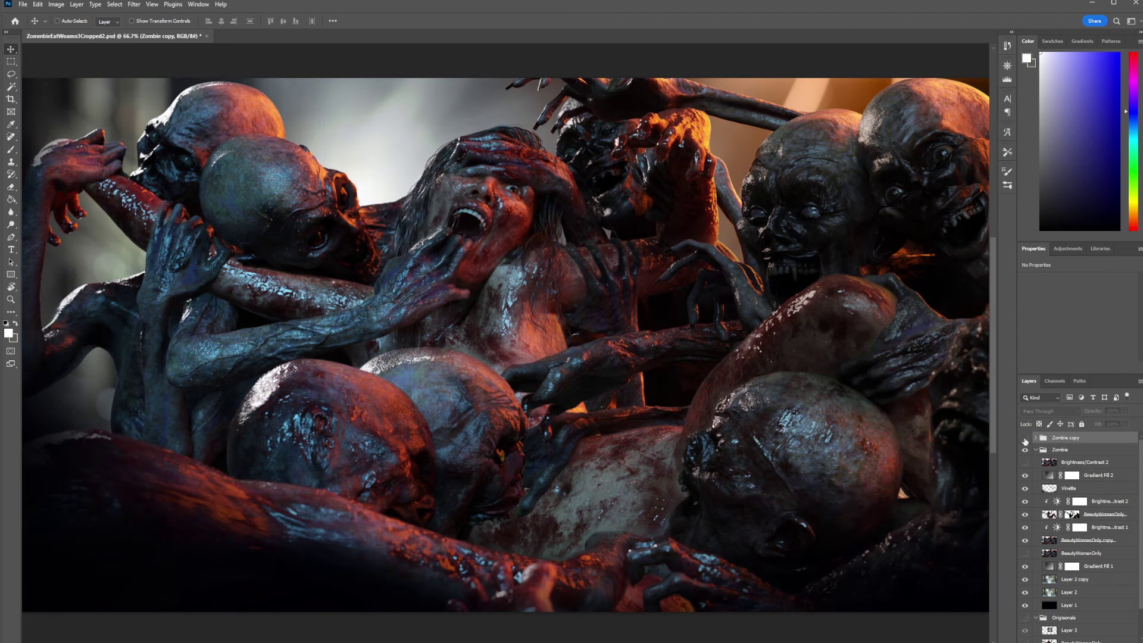
pyautogui.click(1025, 438)
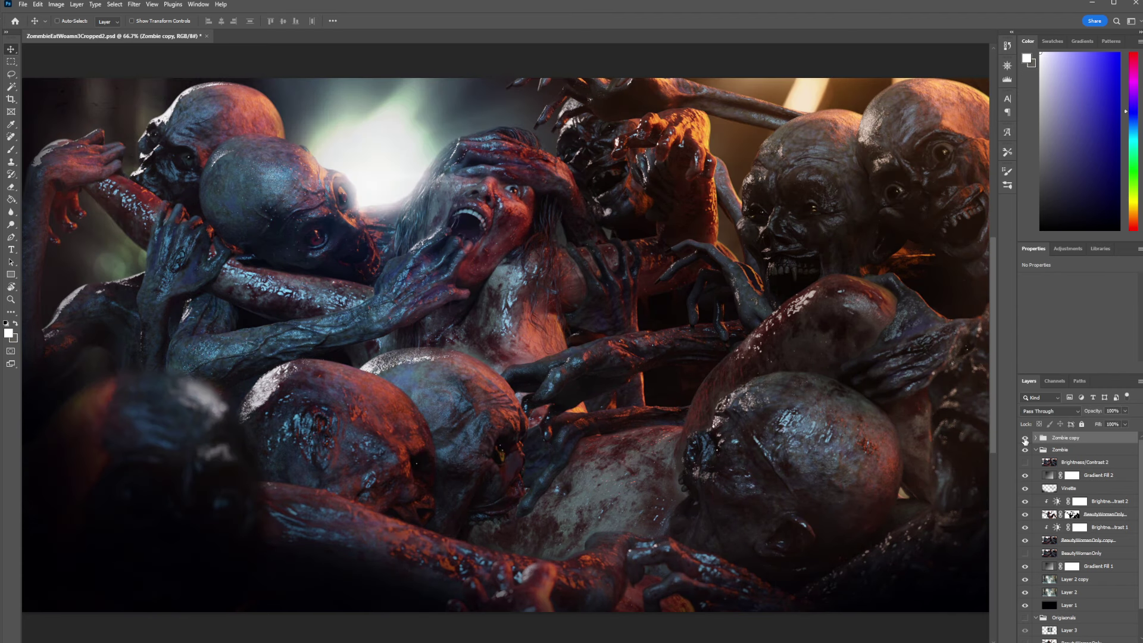
pyautogui.click(1025, 438)
pyautogui.click(1025, 439)
pyautogui.click(1025, 440)
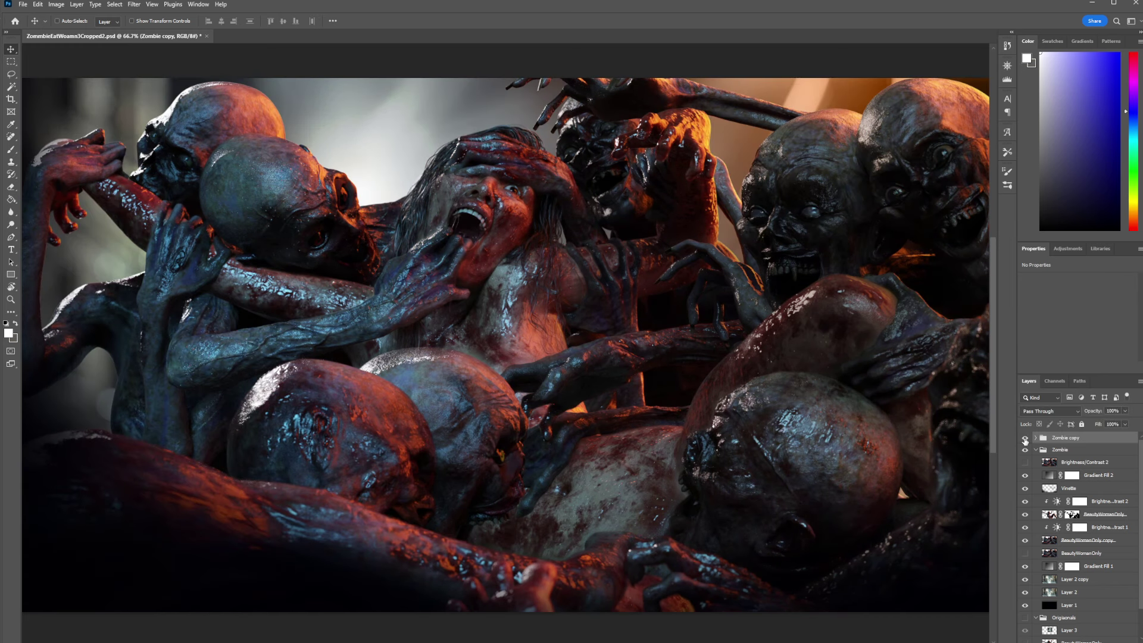
pyautogui.click(1025, 440)
# Step: Compare the woman with and without the BeautyWomanOnly blood layer, then select its layer mask
pyautogui.click(1023, 515)
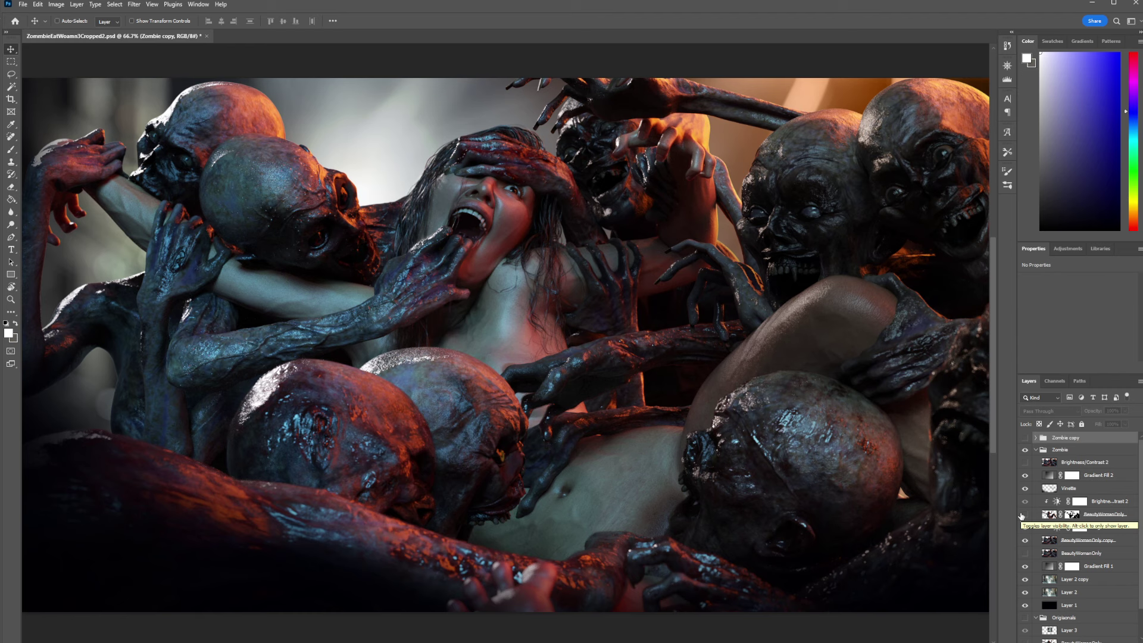
pyautogui.click(1023, 515)
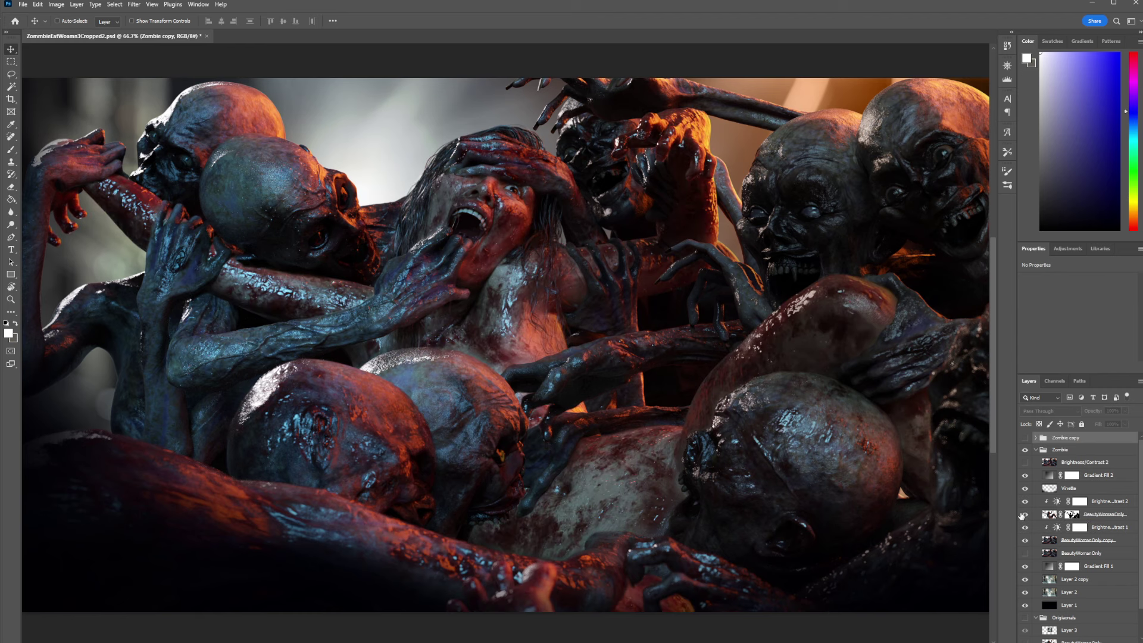
pyautogui.click(1022, 515)
pyautogui.click(1023, 515)
pyautogui.click(1022, 515)
pyautogui.click(1072, 515)
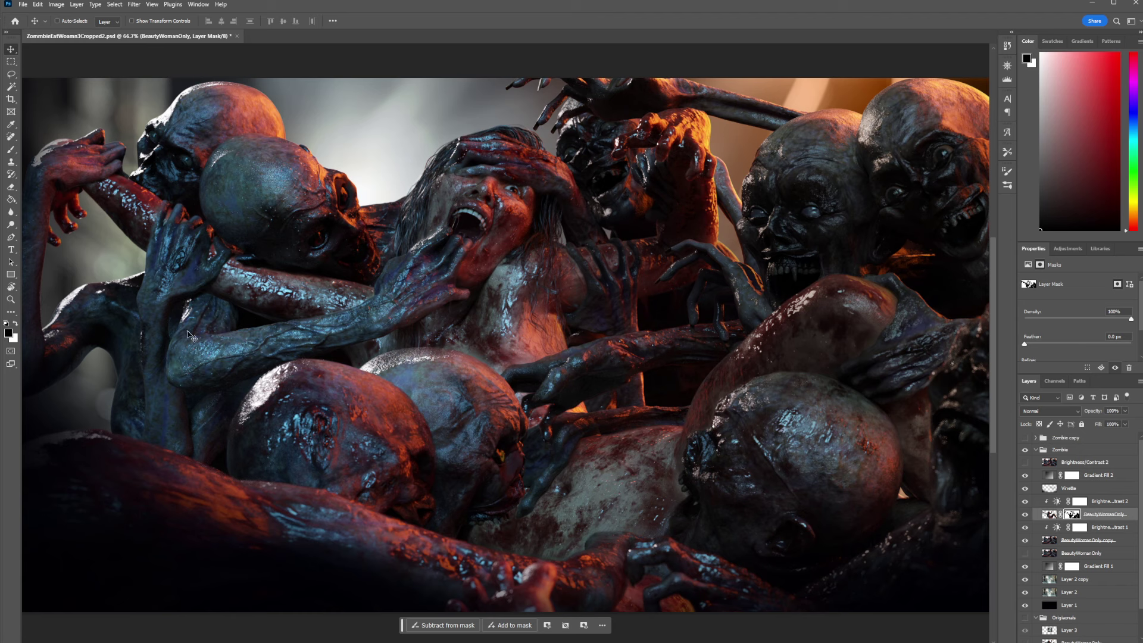
# Step: Set up a soft round brush at 84 px for painting the mask
pyautogui.click(10, 188)
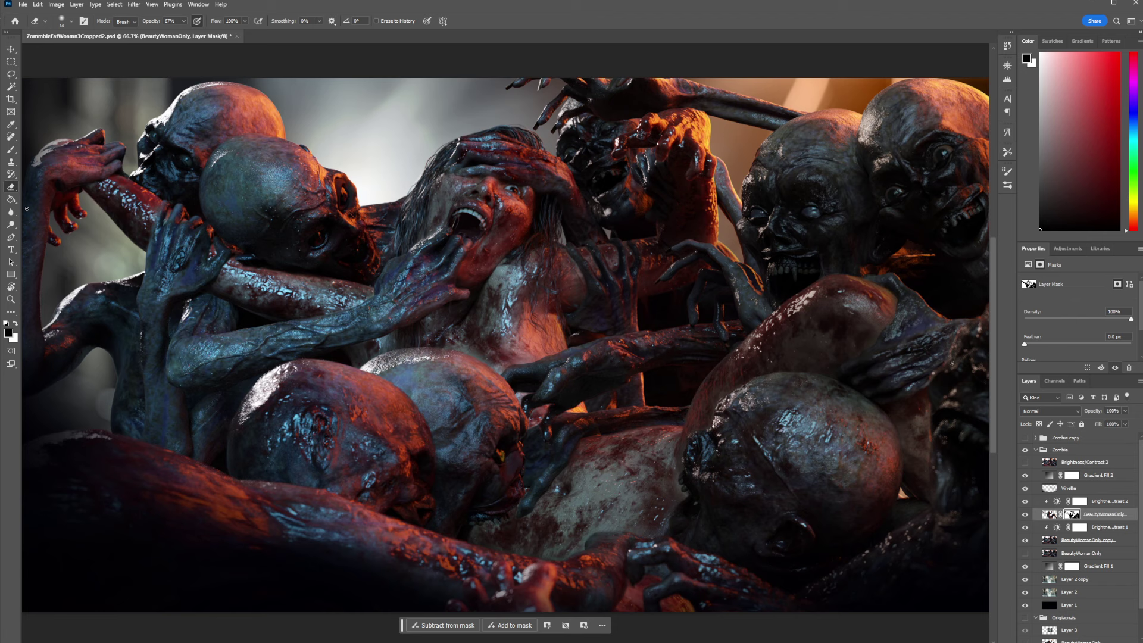
pyautogui.click(10, 150)
pyautogui.rightClick(741, 357)
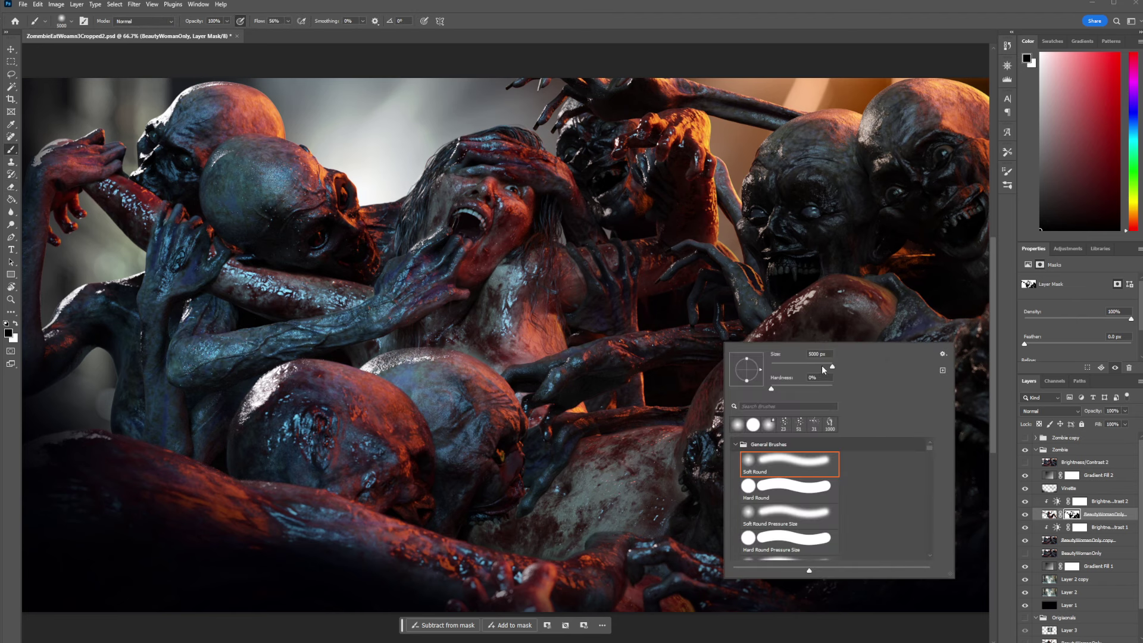
pyautogui.moveTo(831, 367)
pyautogui.mouseDown()
pyautogui.moveTo(771, 369)
pyautogui.moveTo(794, 373)
pyautogui.mouseUp()
pyautogui.press('Return')
# Step: Paint the mask over the woman's lower torso, discarding an initial chest stroke
pyautogui.moveTo(581, 299)
pyautogui.mouseDown()
pyautogui.moveTo(506, 293)
pyautogui.moveTo(507, 305)
pyautogui.moveTo(557, 279)
pyautogui.moveTo(495, 311)
pyautogui.moveTo(465, 365)
pyautogui.mouseUp()
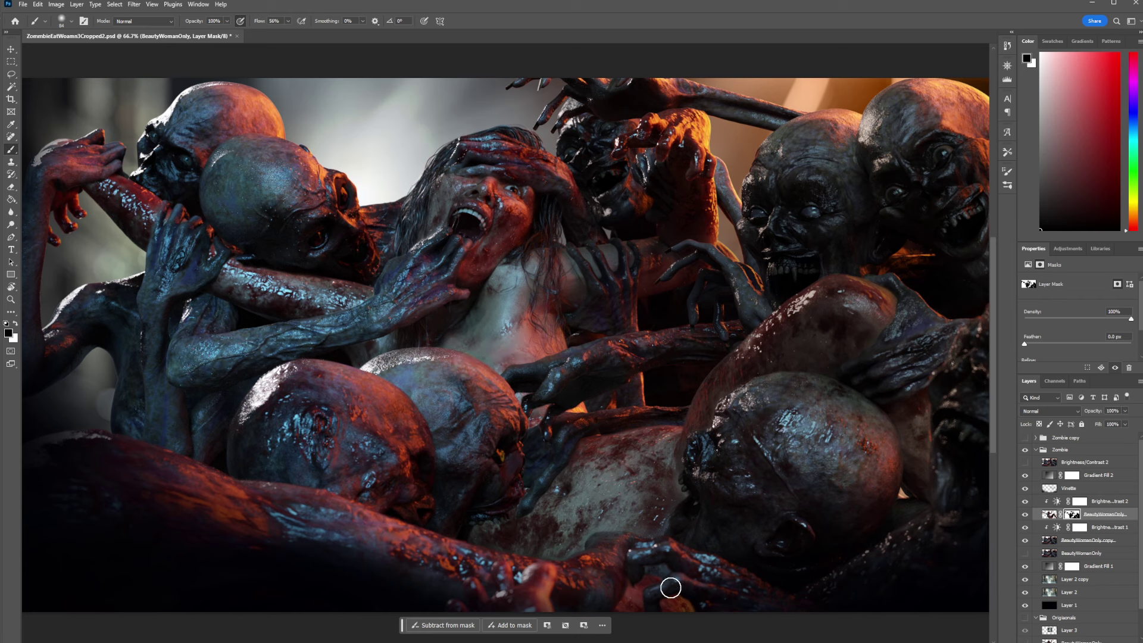
pyautogui.hotkey('ctrl', 'z')
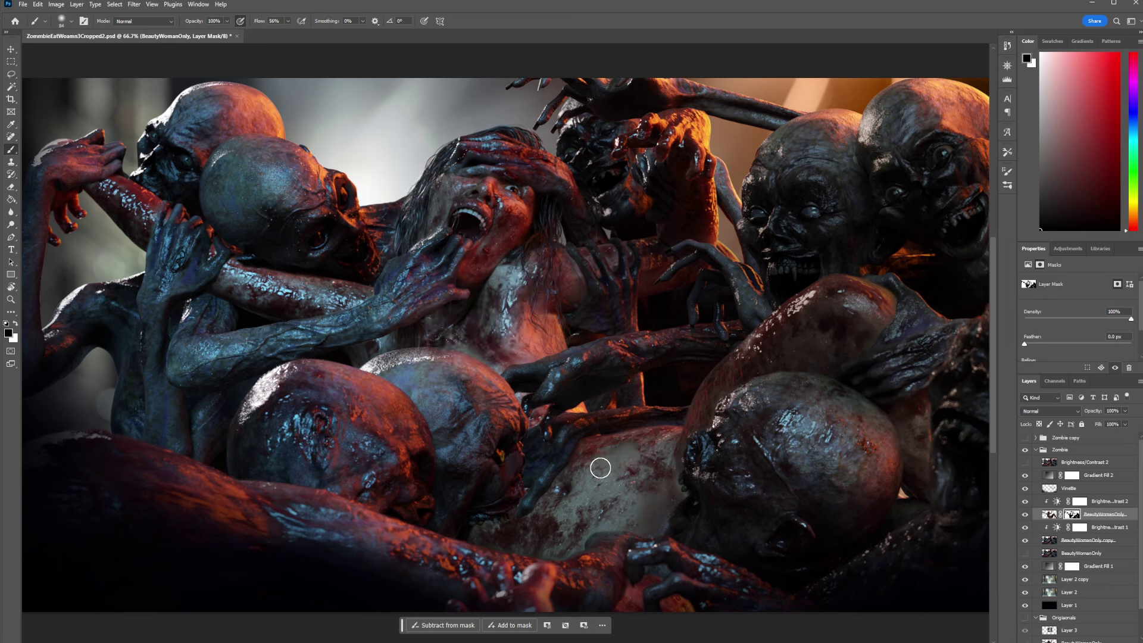
pyautogui.moveTo(562, 512)
pyautogui.mouseDown()
pyautogui.moveTo(543, 520)
pyautogui.moveTo(551, 530)
pyautogui.mouseUp()
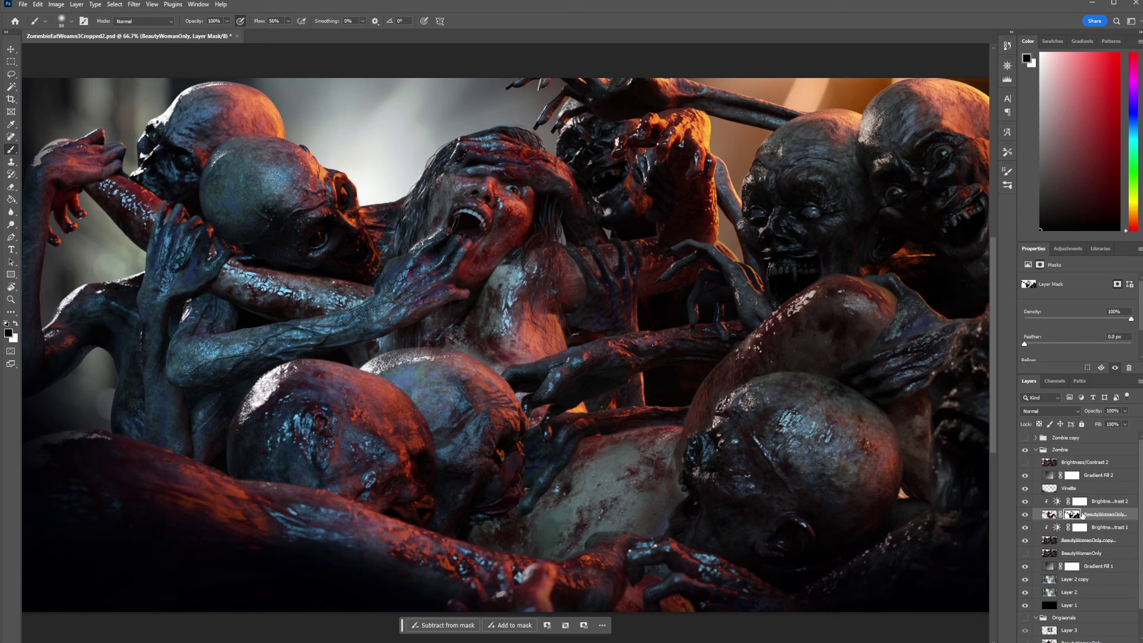
# Step: Paint the mask over the woman's chest and the left zombie's arm, revealing blood on the forearm
pyautogui.click(1025, 515)
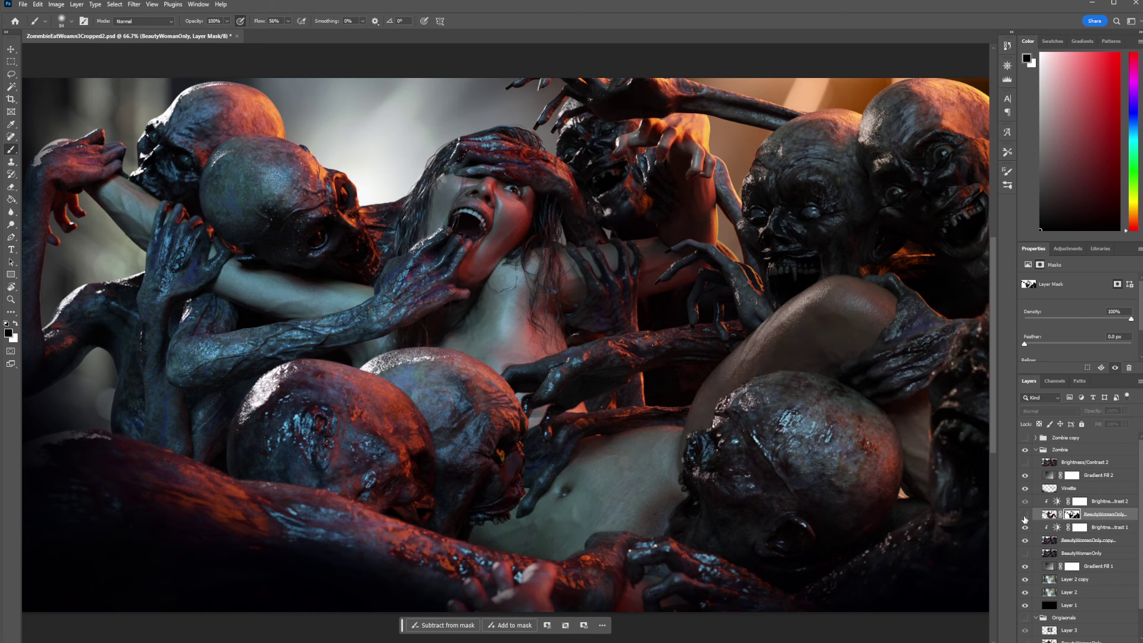
pyautogui.click(1025, 515)
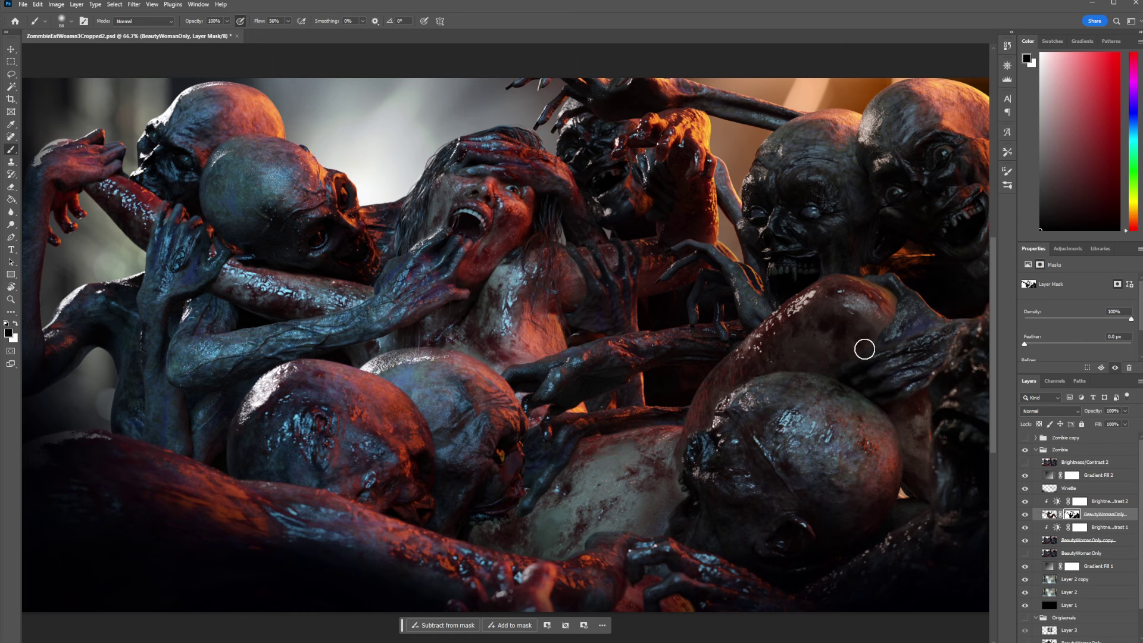
pyautogui.moveTo(494, 333)
pyautogui.mouseDown()
pyautogui.moveTo(502, 350)
pyautogui.moveTo(488, 314)
pyautogui.moveTo(478, 324)
pyautogui.mouseUp()
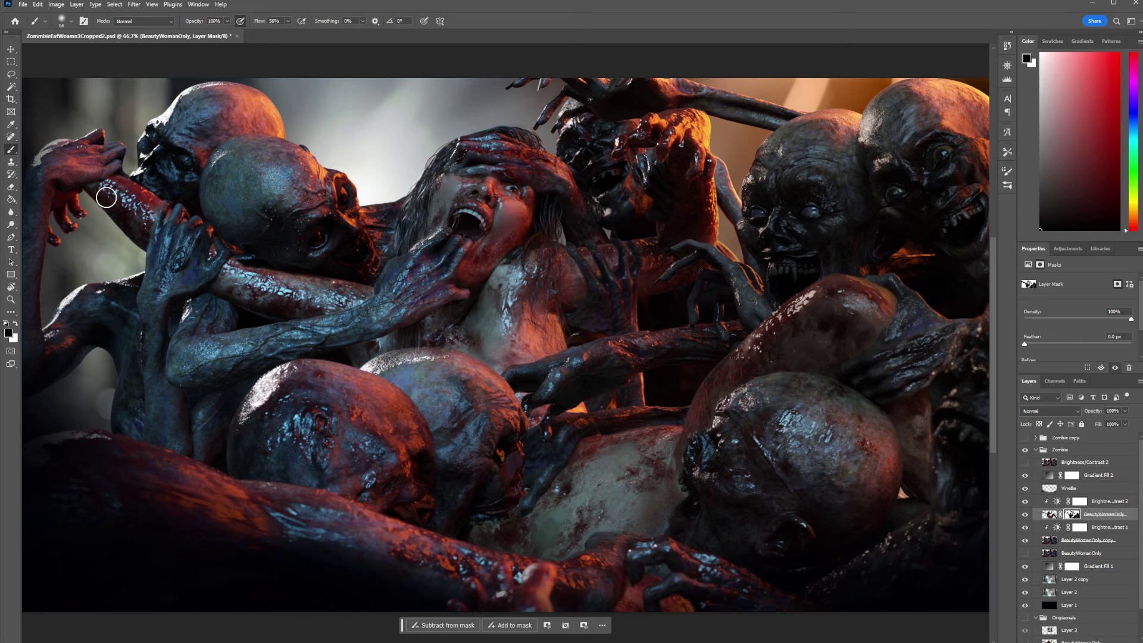
pyautogui.moveTo(135, 197)
pyautogui.mouseDown()
pyautogui.moveTo(149, 220)
pyautogui.moveTo(150, 206)
pyautogui.moveTo(262, 290)
pyautogui.moveTo(334, 301)
pyautogui.mouseUp()
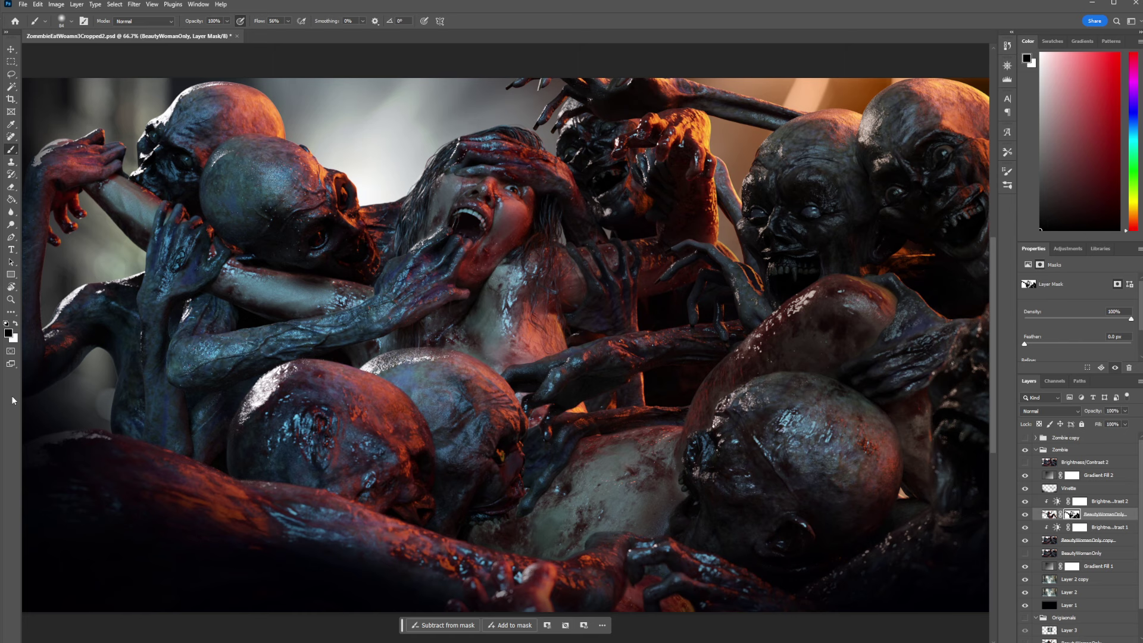
pyautogui.click(15, 325)
pyautogui.moveTo(326, 285); pyautogui.dragTo(251, 288)
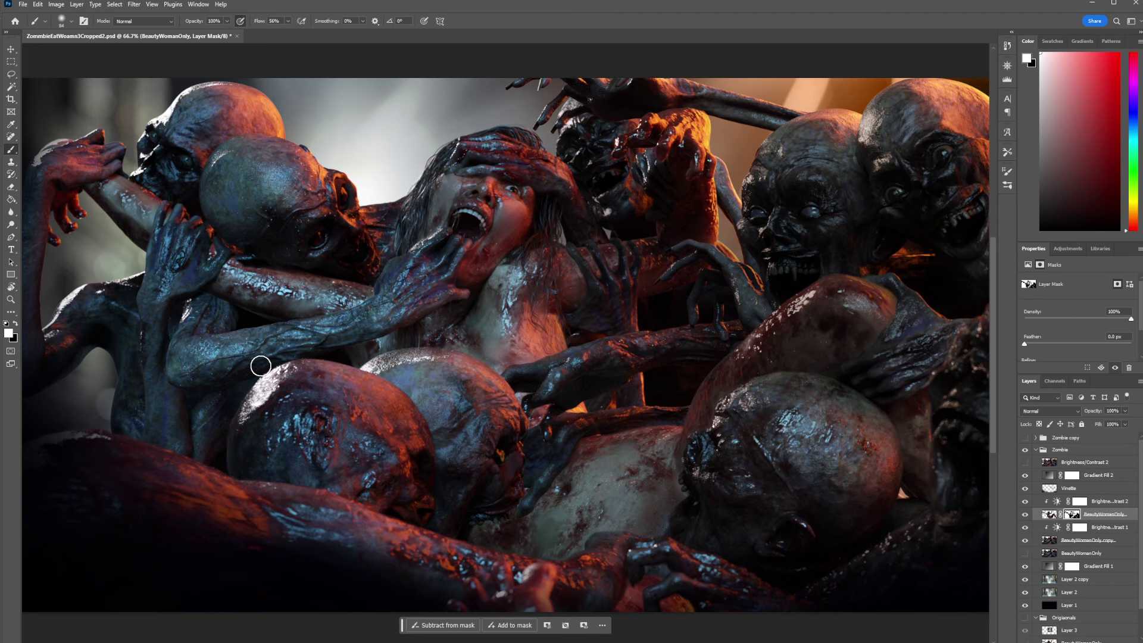
# Step: Rework the mask on the belly, neck and face, hiding neck blood and reddening the face
pyautogui.moveTo(586, 466)
pyautogui.mouseDown()
pyautogui.moveTo(615, 454)
pyautogui.moveTo(637, 472)
pyautogui.moveTo(633, 455)
pyautogui.mouseUp()
pyautogui.moveTo(485, 333)
pyautogui.mouseDown()
pyautogui.moveTo(504, 352)
pyautogui.moveTo(507, 279)
pyautogui.mouseUp()
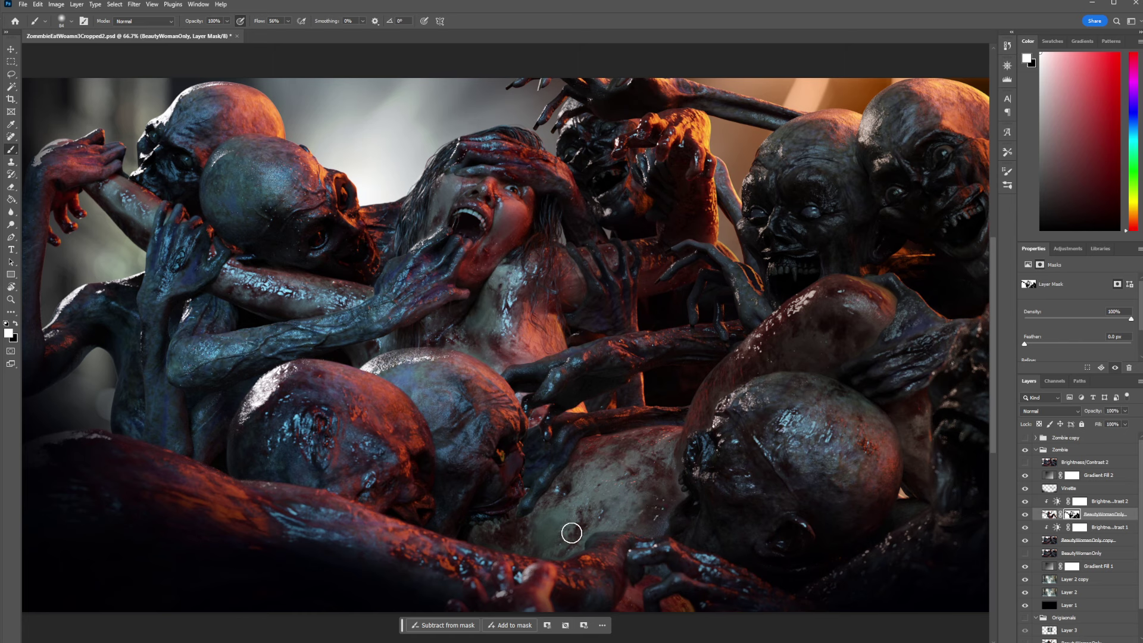
pyautogui.moveTo(587, 492)
pyautogui.mouseDown()
pyautogui.moveTo(497, 518)
pyautogui.moveTo(492, 456)
pyautogui.moveTo(381, 411)
pyautogui.moveTo(396, 375)
pyautogui.mouseUp()
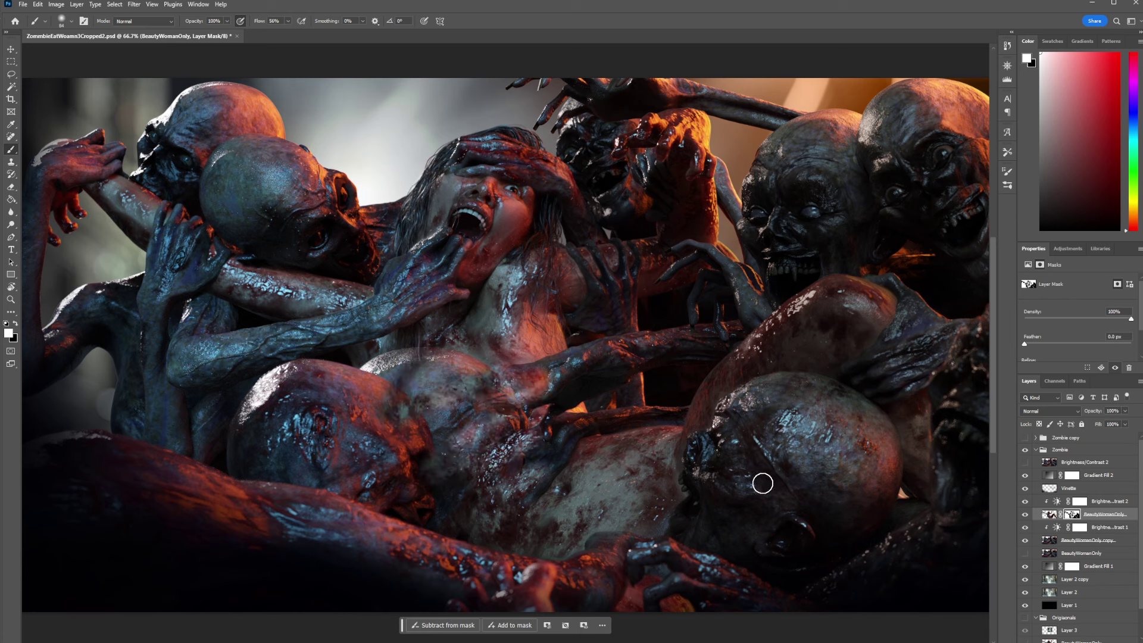
pyautogui.hotkey('ctrl', 'z')
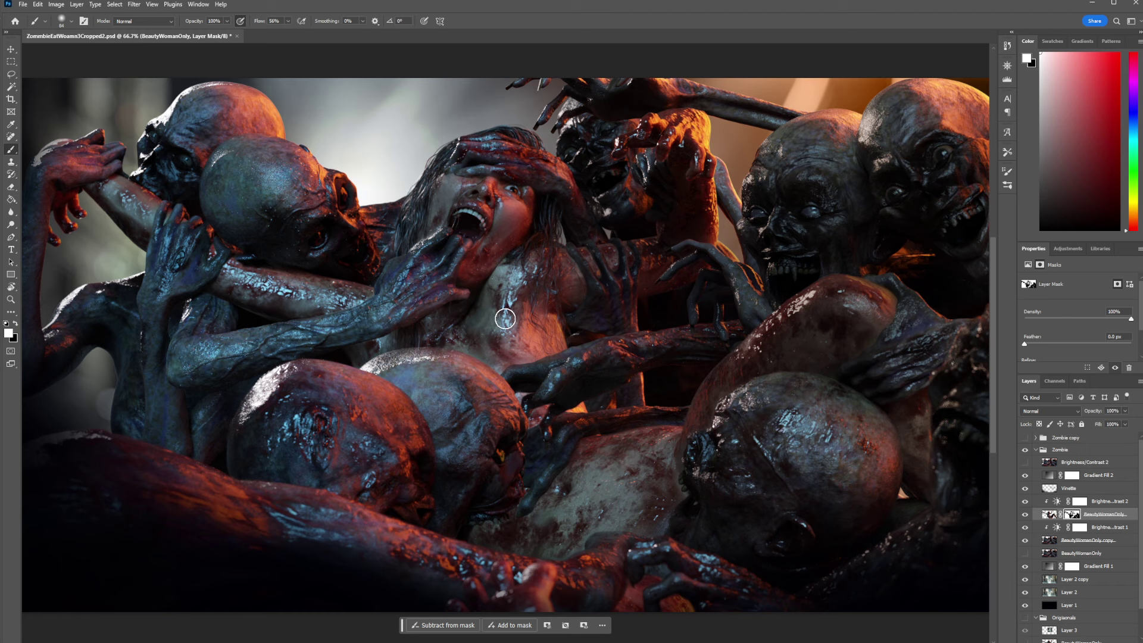
pyautogui.click(16, 324)
pyautogui.moveTo(499, 315); pyautogui.dragTo(516, 301)
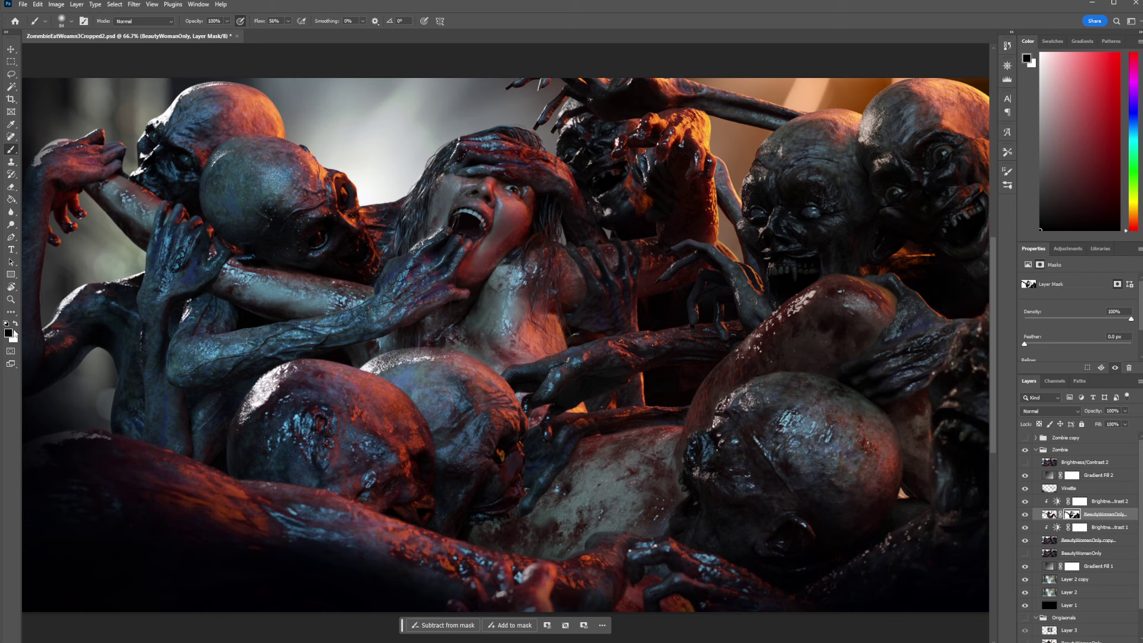
pyautogui.click(16, 323)
pyautogui.moveTo(464, 180)
pyautogui.mouseDown()
pyautogui.moveTo(450, 234)
pyautogui.moveTo(513, 240)
pyautogui.mouseUp()
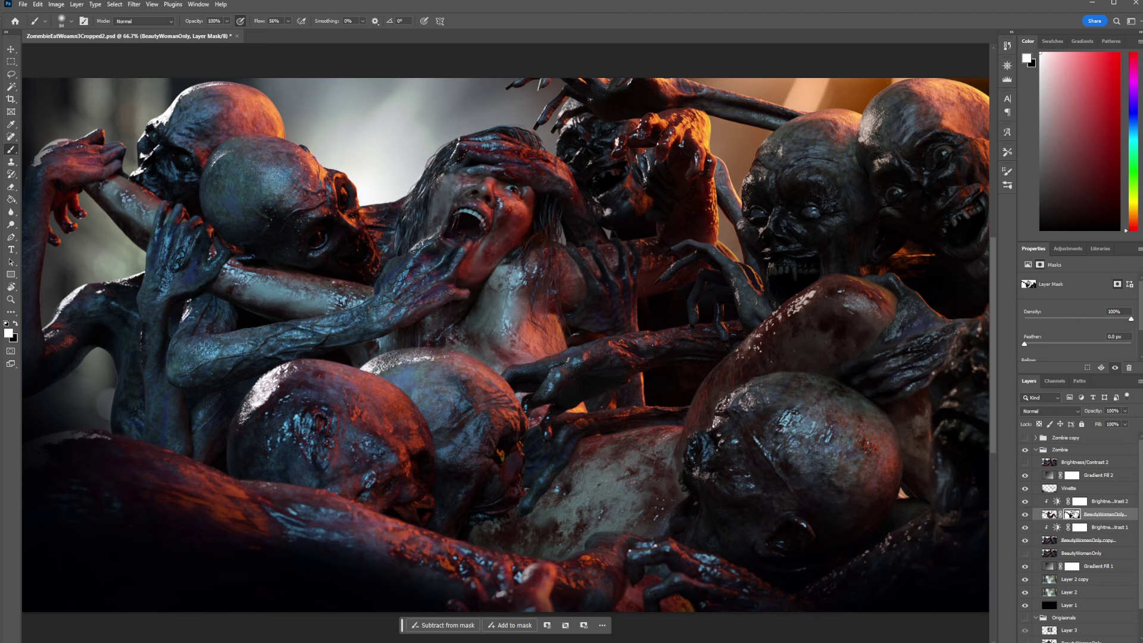
# Step: Collapse the Zombie group, turn Zombie copy back on and expand its layer list
pyautogui.click(1035, 450)
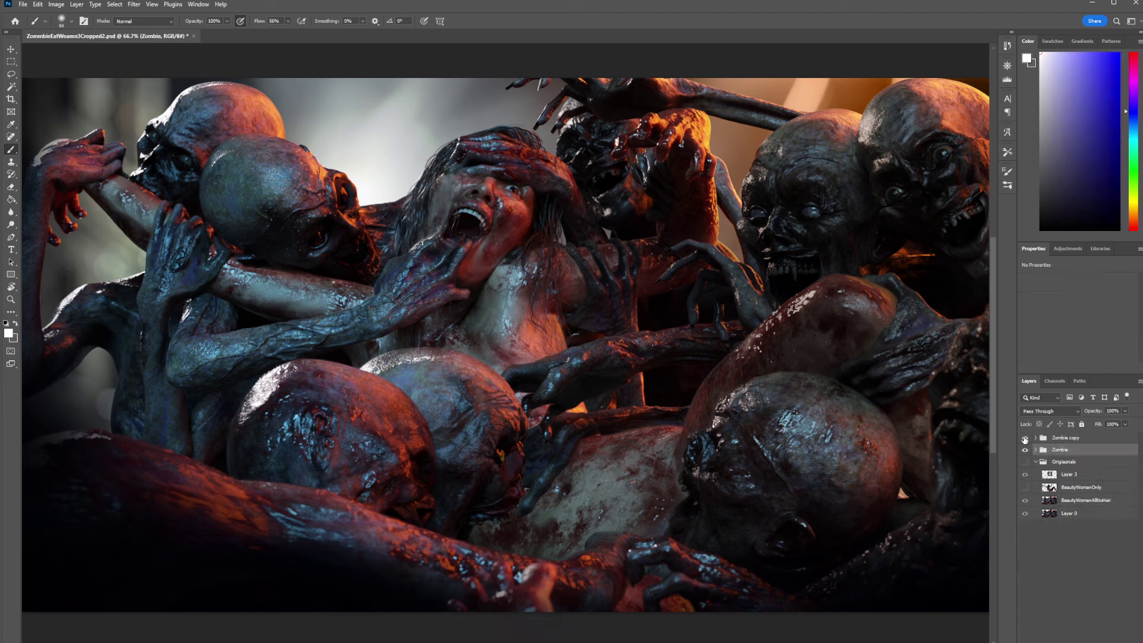
pyautogui.click(1024, 439)
pyautogui.click(1035, 438)
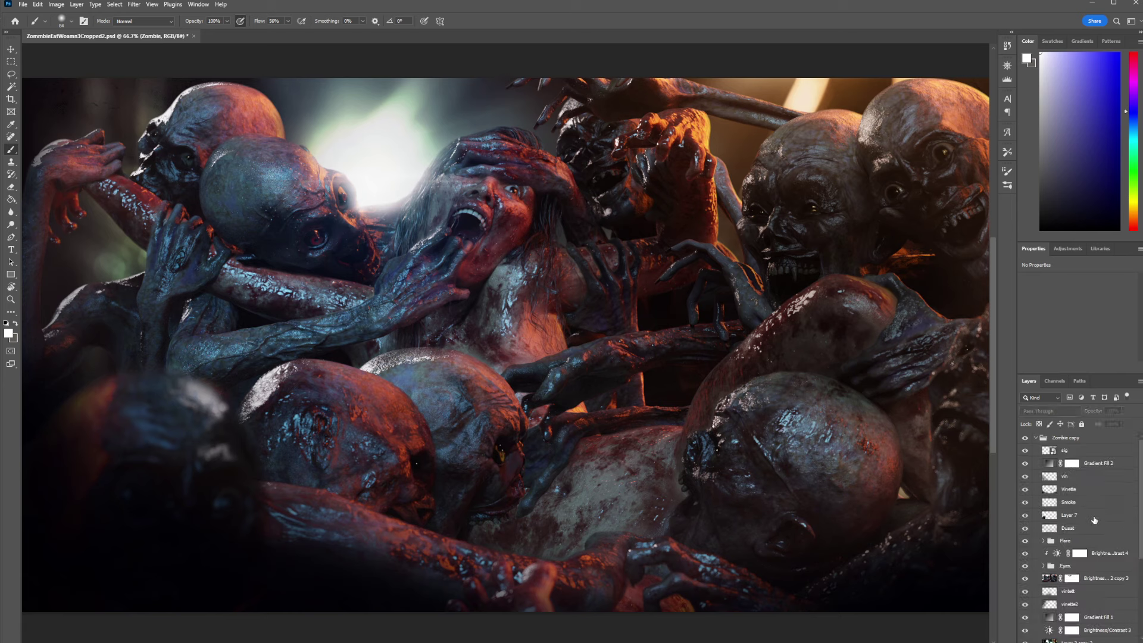
pyautogui.scroll(-1, 1079, 517)
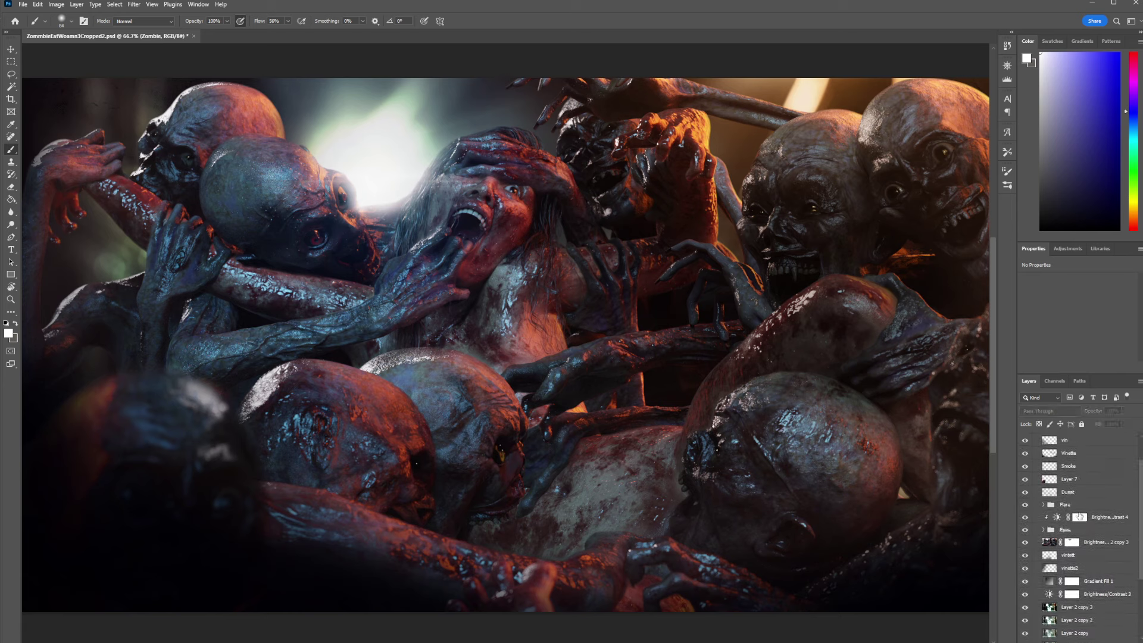
pyautogui.scroll(-2, 1079, 516)
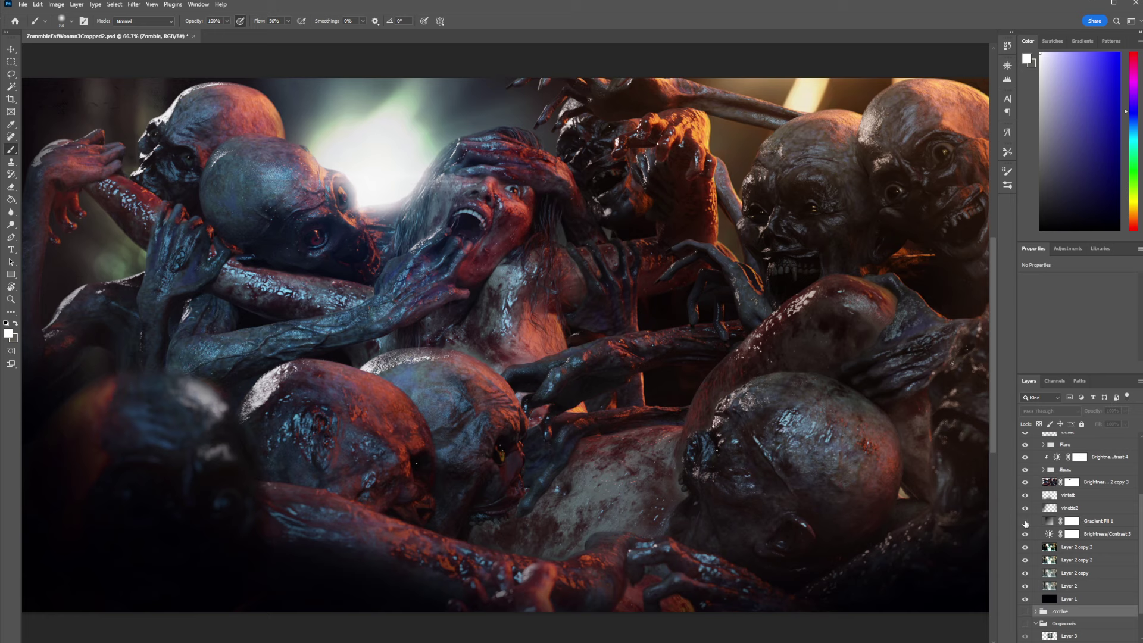
# Step: Compare the vinette2 and Brightness/Contrast layers off and on, leaving both visible
pyautogui.click(1025, 508)
pyautogui.click(1027, 508)
pyautogui.click(1025, 483)
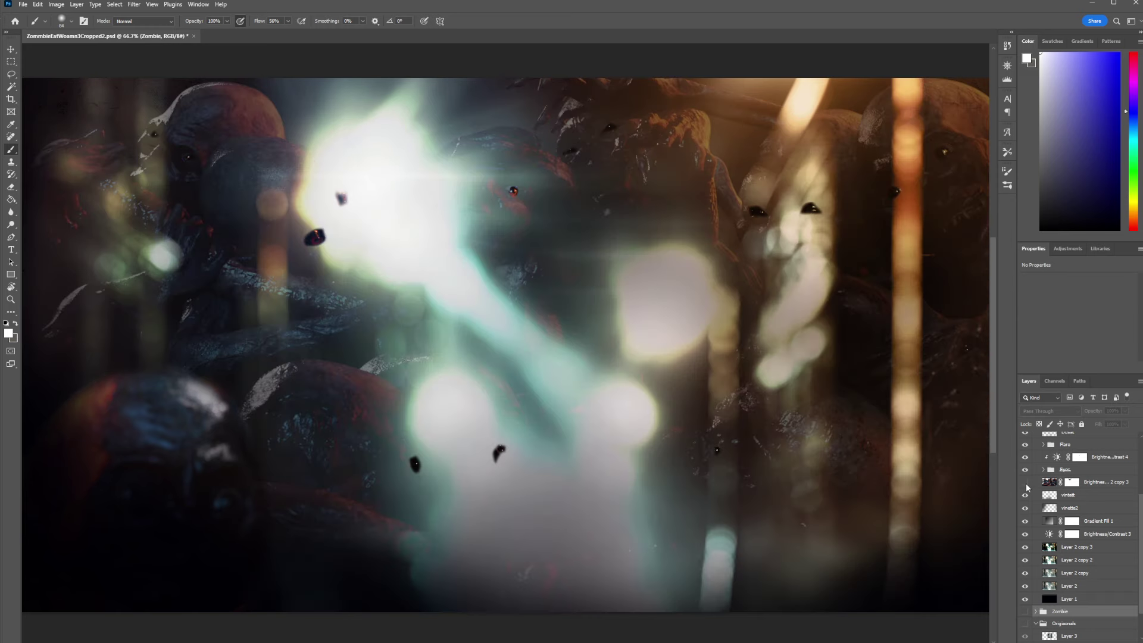
pyautogui.click(1026, 483)
pyautogui.scroll(2, 1024, 493)
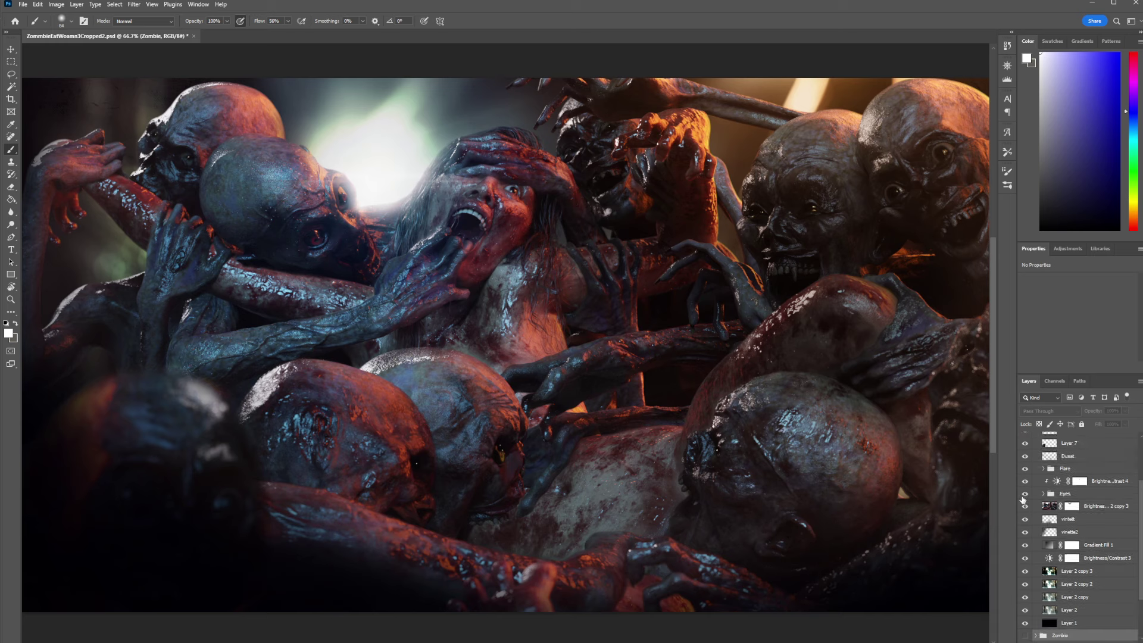
# Step: Expand the Eyes group and compare the zombie eyes with it off and on
pyautogui.click(1043, 493)
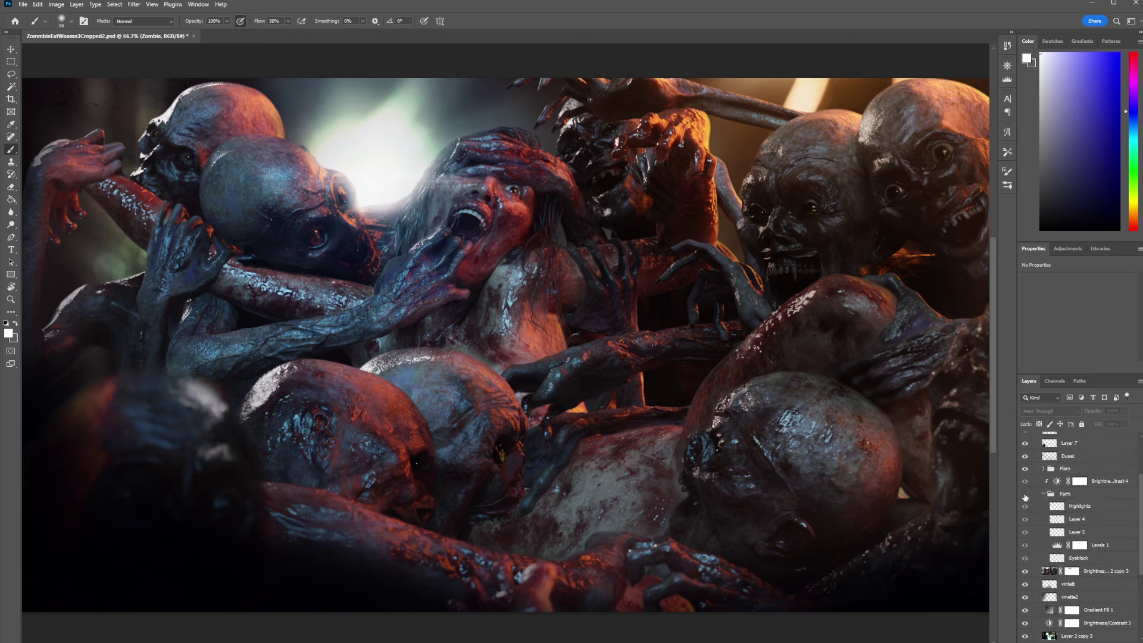
pyautogui.click(1025, 494)
pyautogui.click(1025, 495)
pyautogui.click(1025, 495)
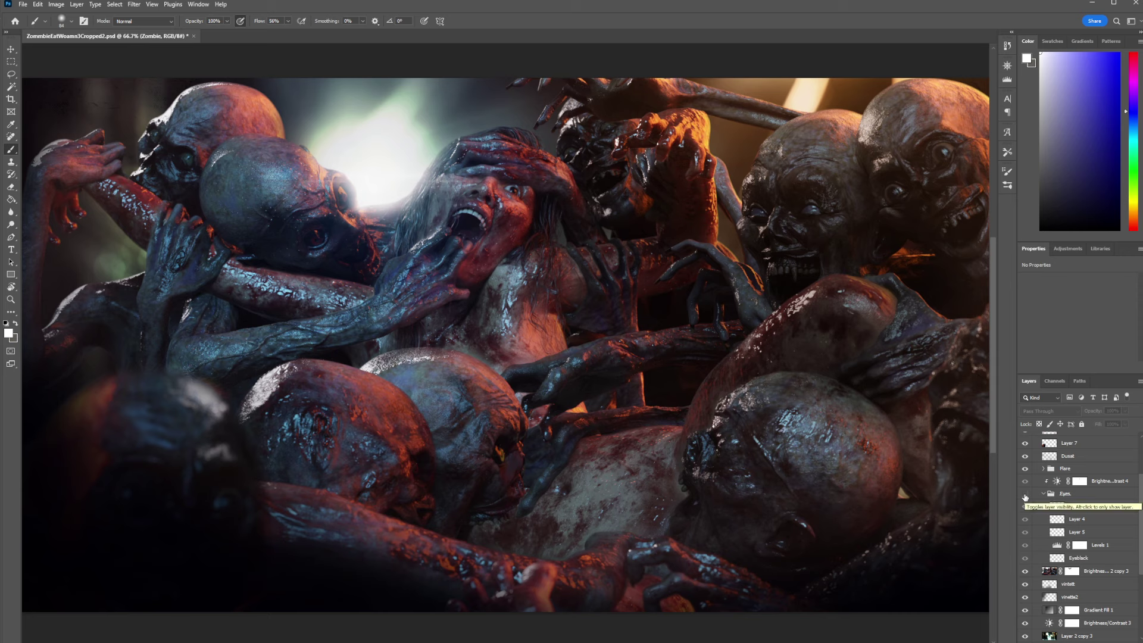
pyautogui.click(1025, 495)
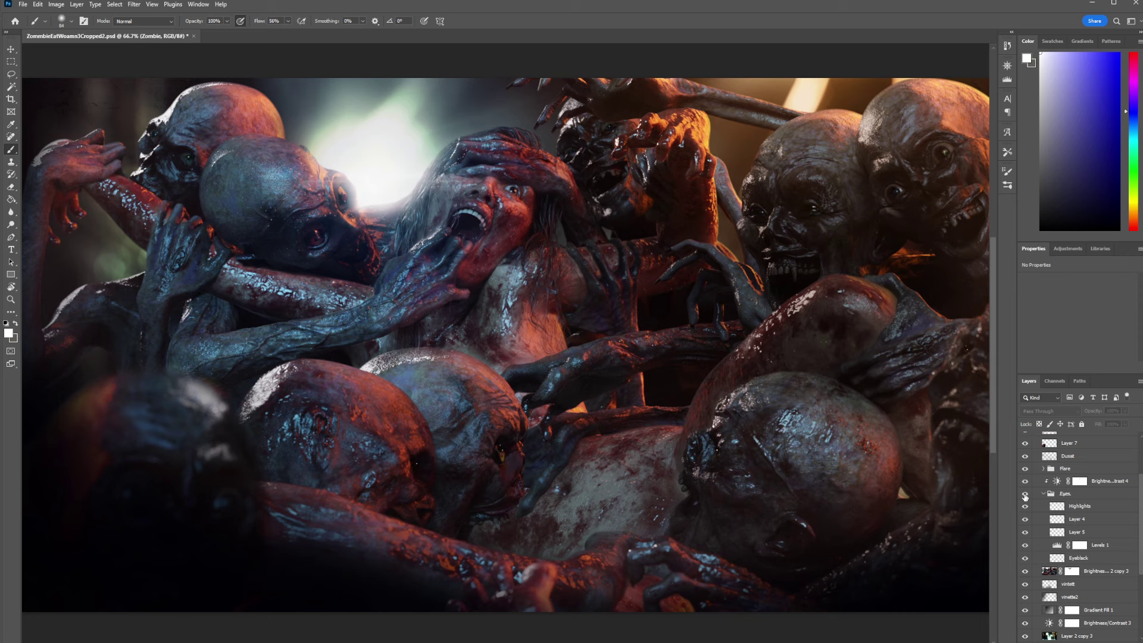
pyautogui.click(1025, 494)
pyautogui.click(1025, 496)
# Step: Compare the Eyeblack and Layer 5 eye touch-ups, leaving both visible
pyautogui.click(1025, 559)
pyautogui.click(1025, 559)
pyautogui.click(1025, 560)
pyautogui.click(1025, 560)
pyautogui.click(1025, 560)
pyautogui.click(1025, 534)
pyautogui.click(1024, 533)
pyautogui.click(1025, 533)
pyautogui.click(1025, 534)
pyautogui.scroll(3, 442, 453)
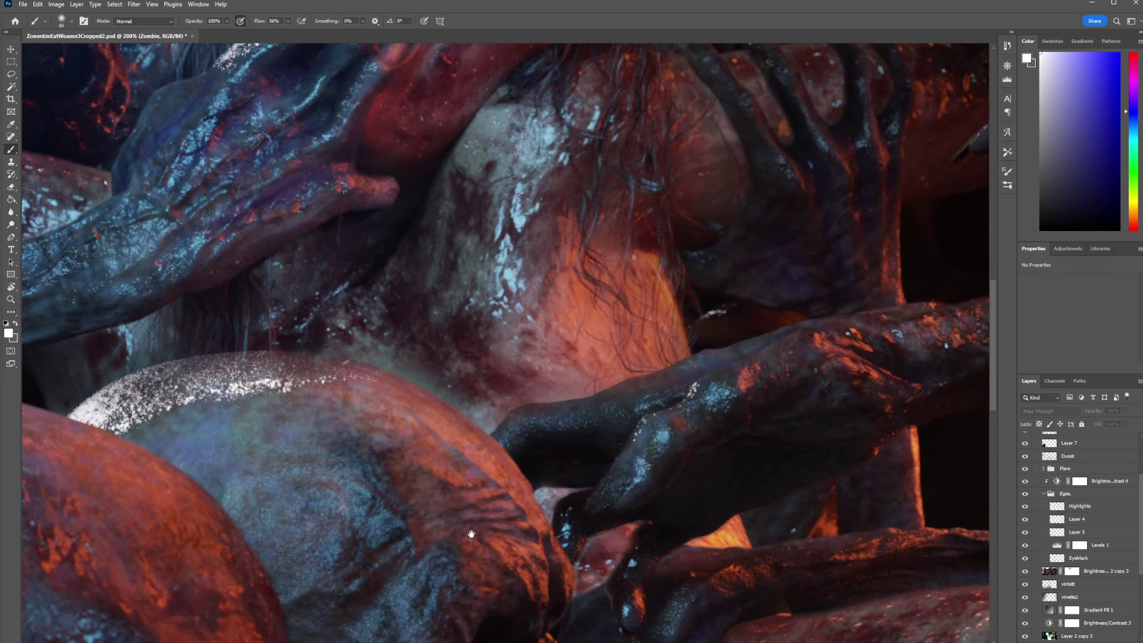
pyautogui.moveTo(595, 417); pyautogui.dragTo(610, 164)
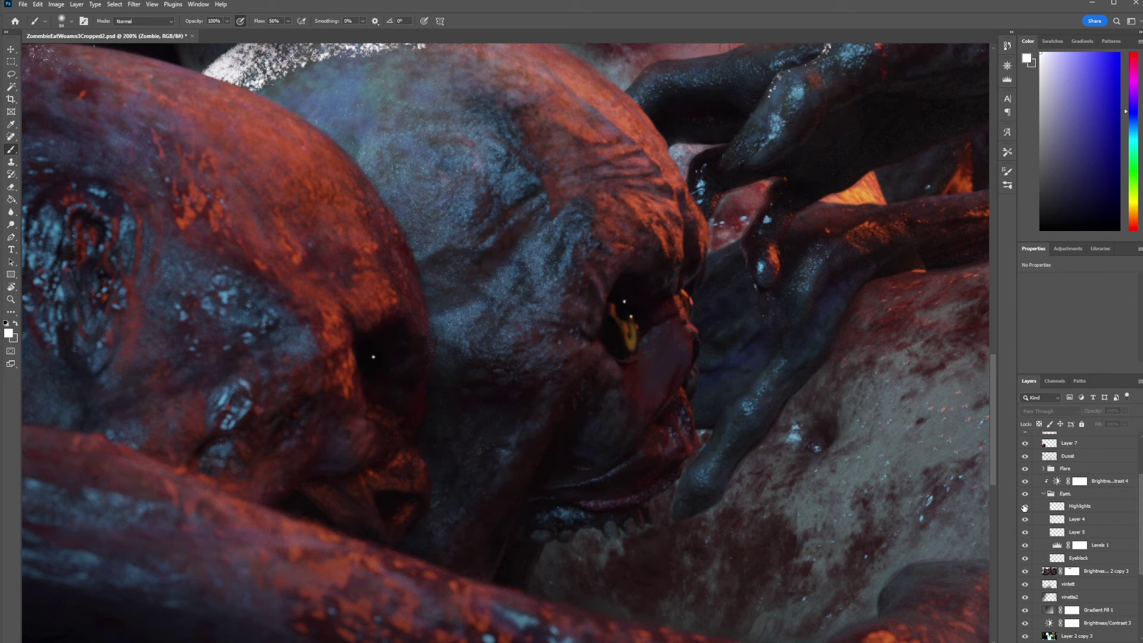
pyautogui.moveTo(774, 149); pyautogui.dragTo(427, 444)
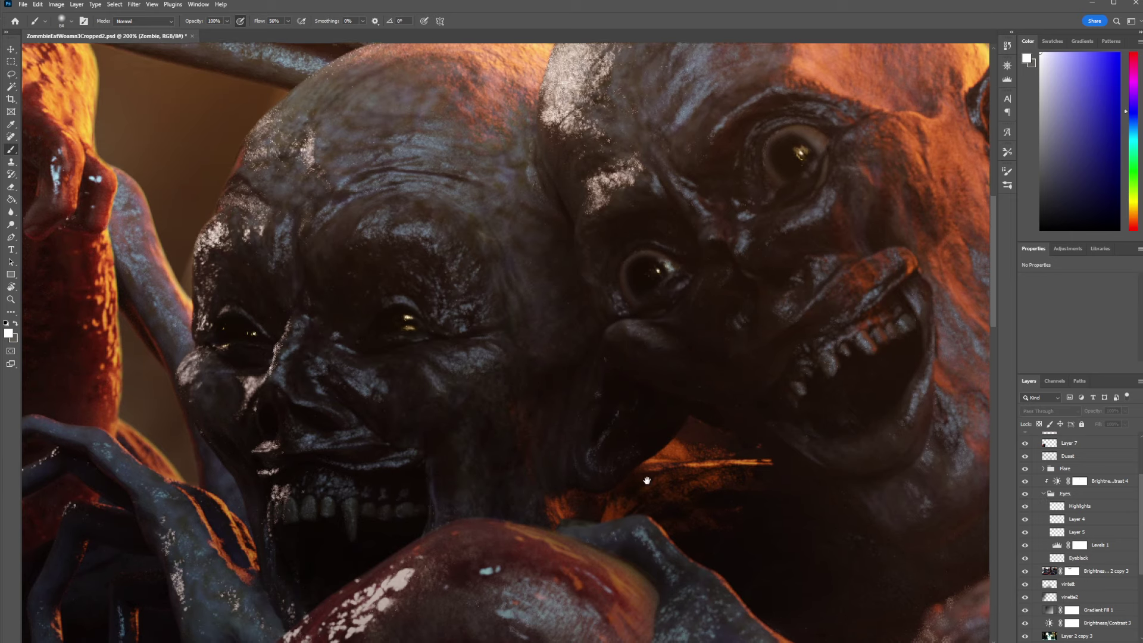
pyautogui.moveTo(881, 619); pyautogui.dragTo(934, 332)
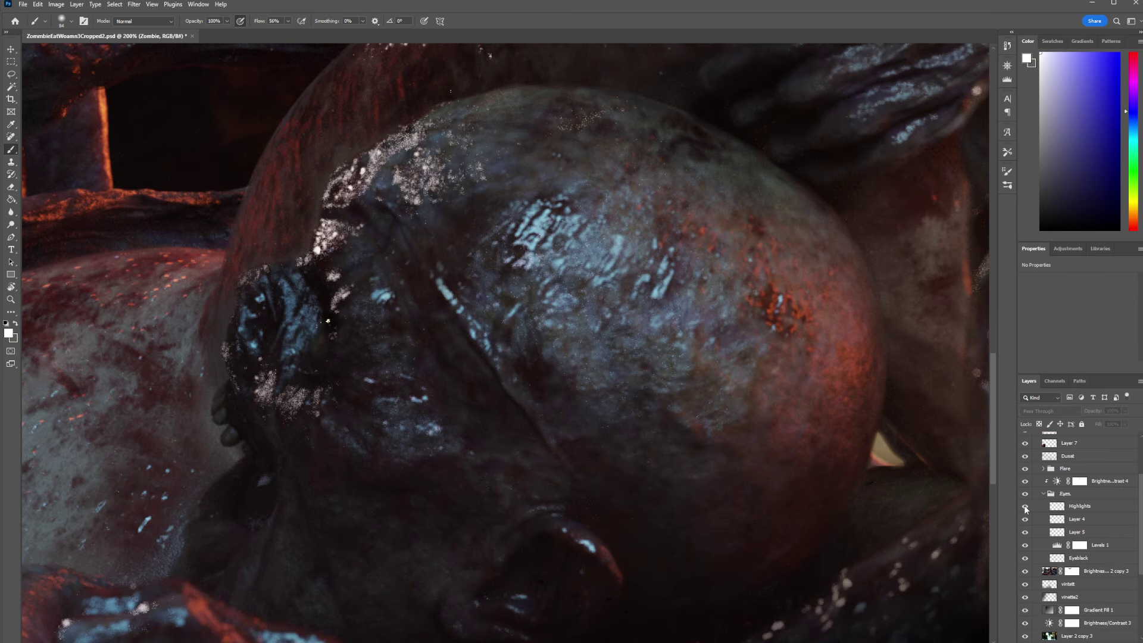
pyautogui.moveTo(577, 296); pyautogui.dragTo(553, 484)
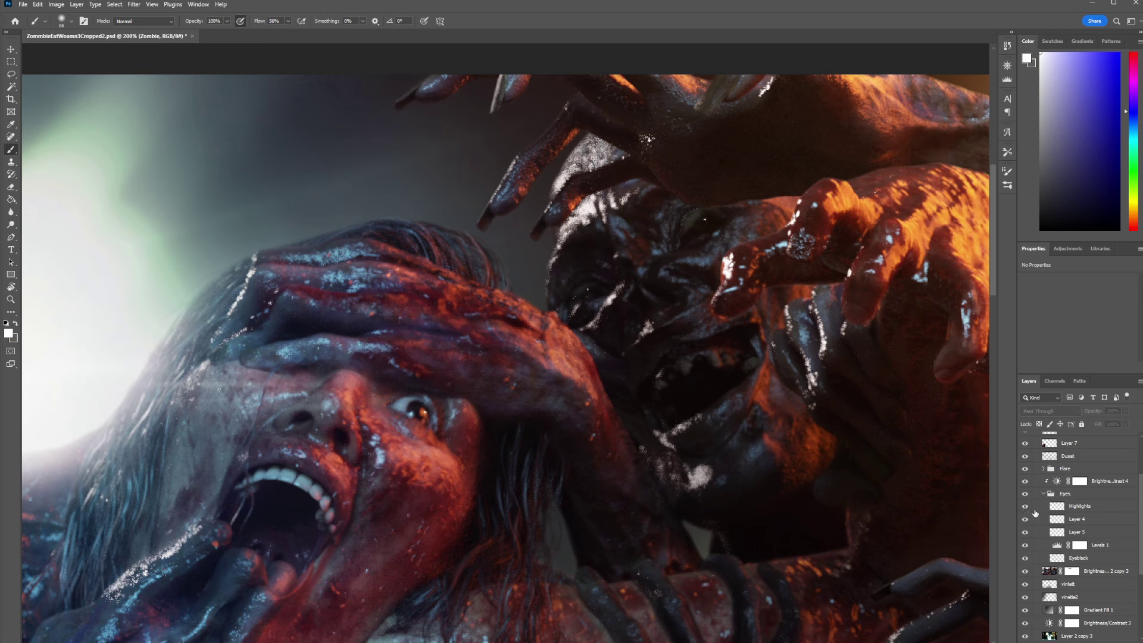
pyautogui.scroll(1, 1043, 509)
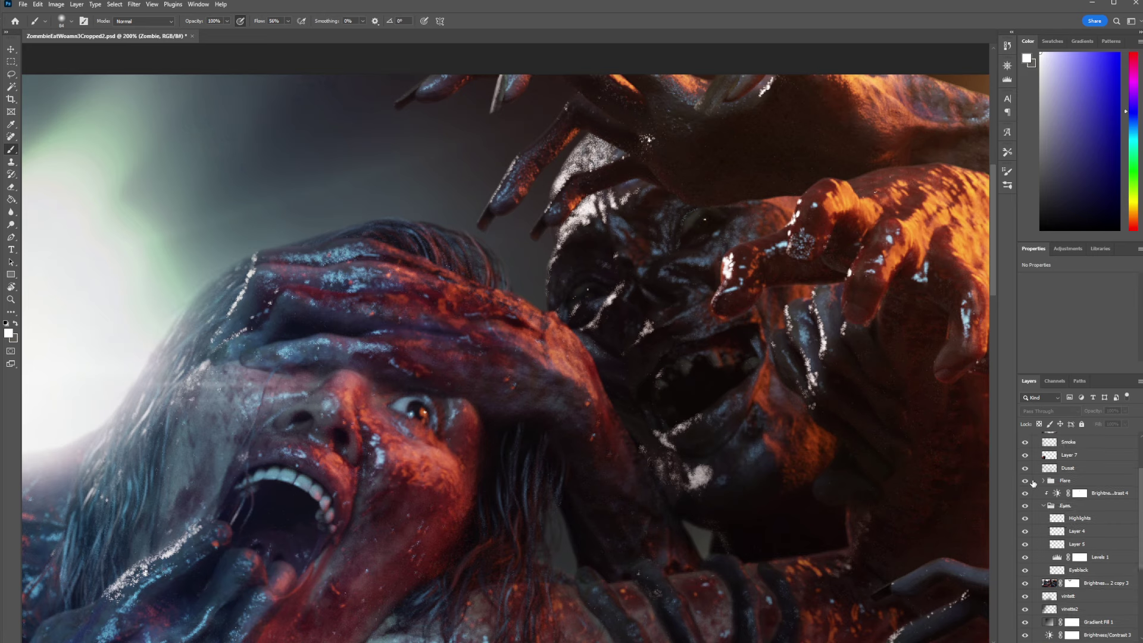
pyautogui.click(1025, 481)
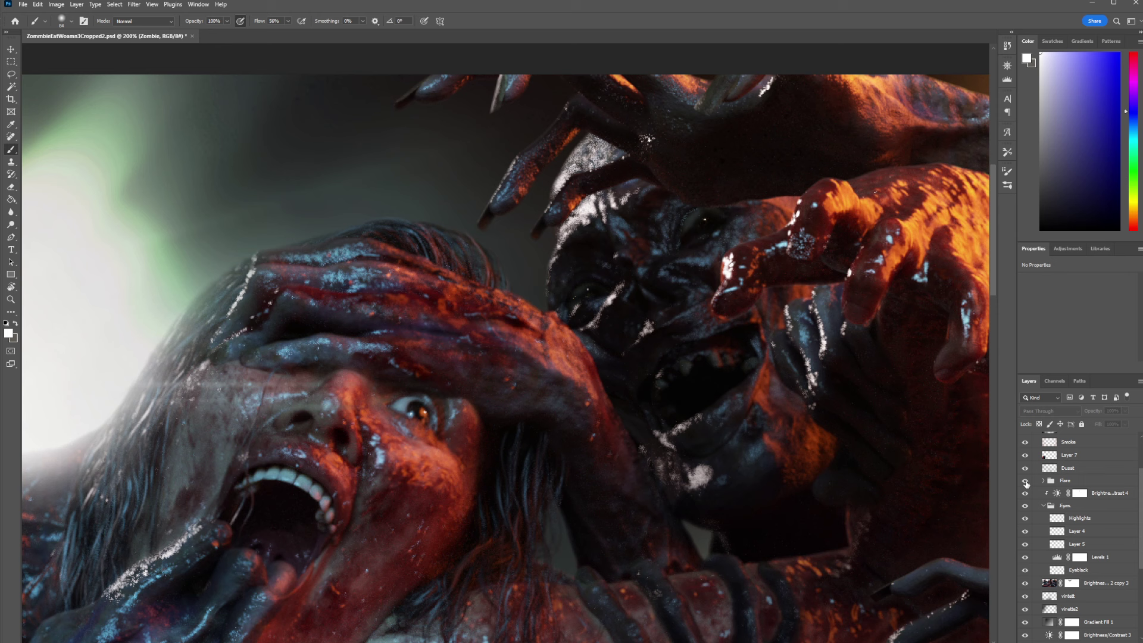
pyautogui.click(1025, 481)
pyautogui.hotkey('ctrl', '-')
pyautogui.hotkey('ctrl', '-')
pyautogui.moveTo(535, 427); pyautogui.dragTo(535, 307)
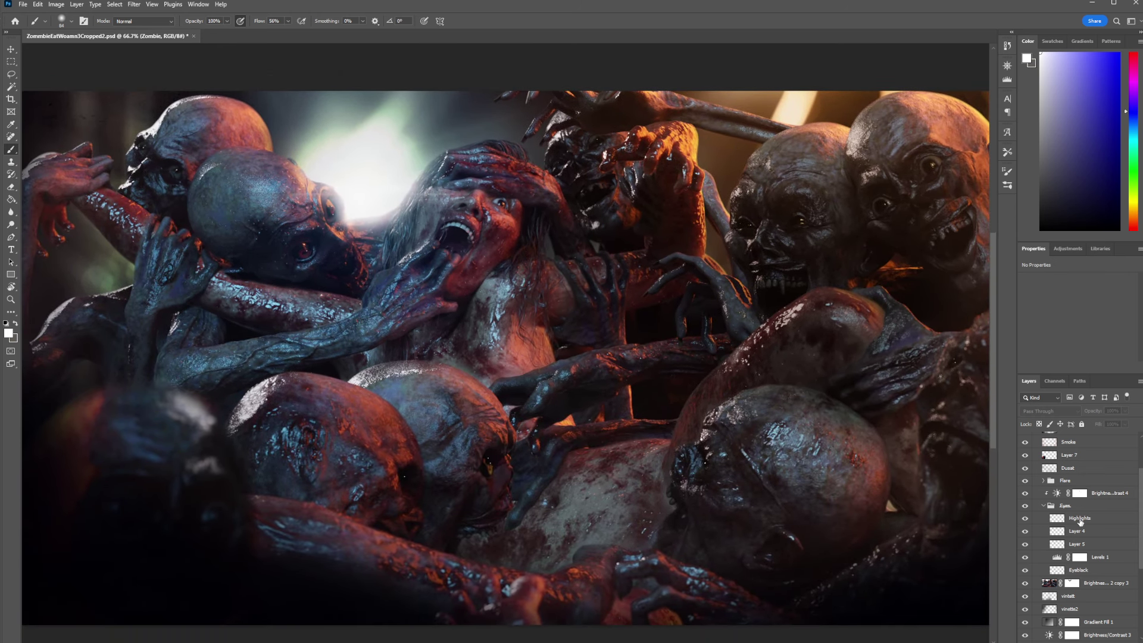
pyautogui.click(1025, 481)
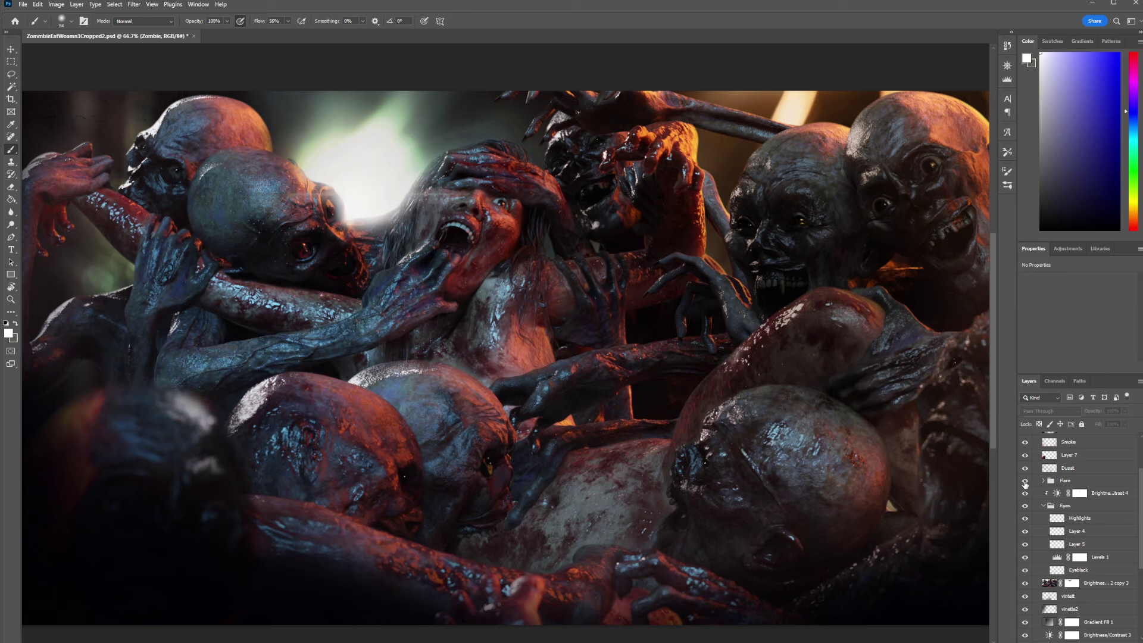
pyautogui.click(1025, 481)
pyautogui.click(1025, 481)
pyautogui.click(1025, 481)
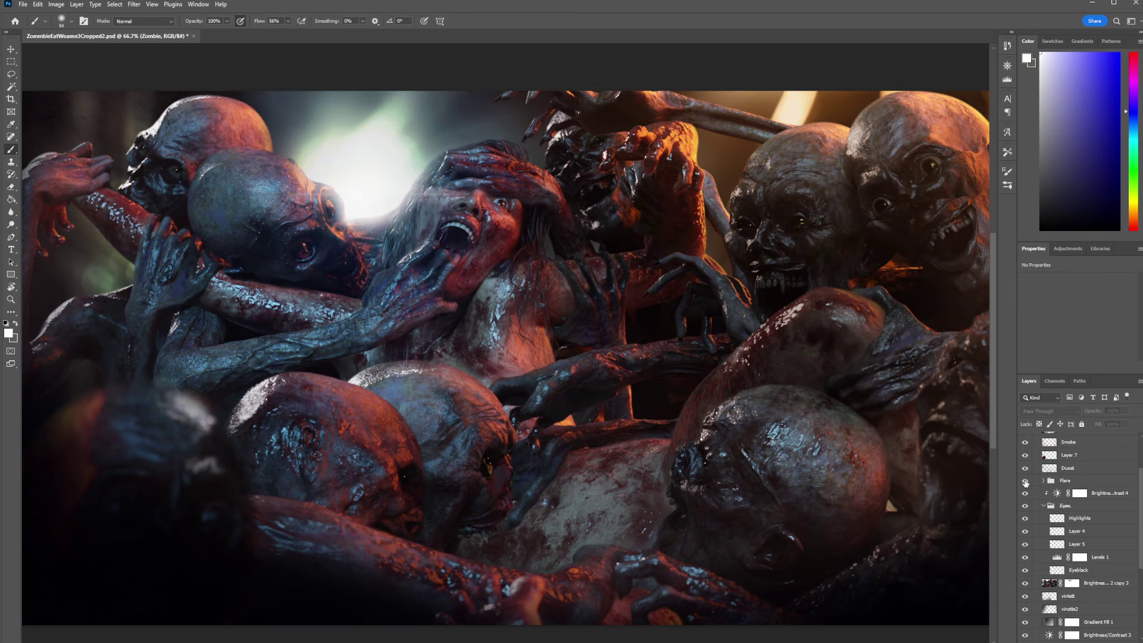
pyautogui.click(1025, 482)
pyautogui.click(1025, 481)
pyautogui.click(1026, 473)
pyautogui.click(1027, 473)
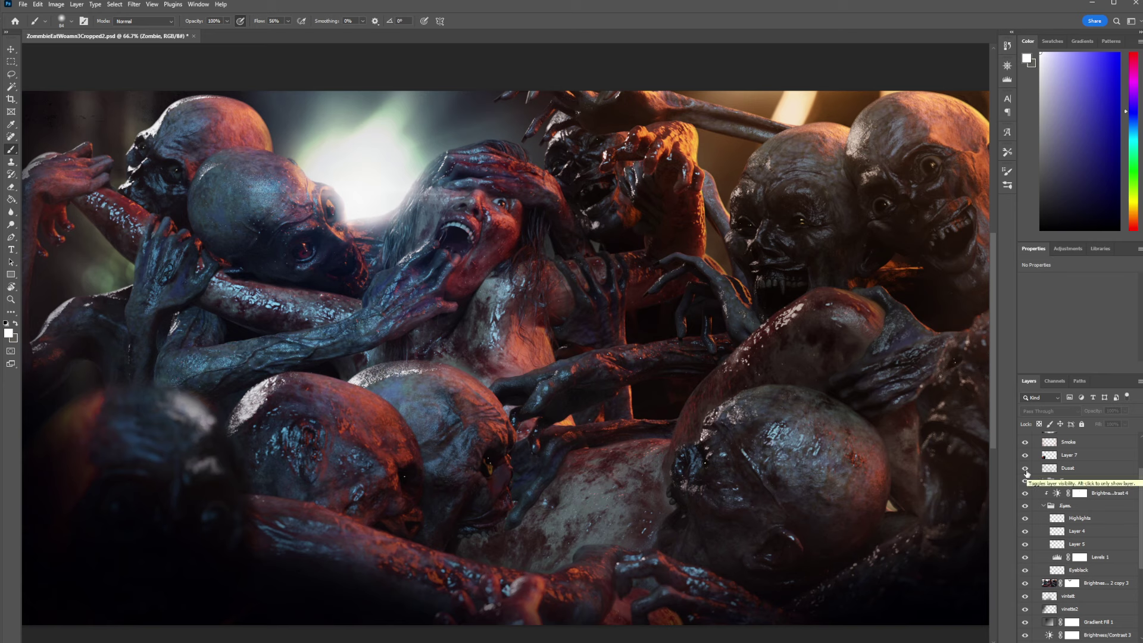
pyautogui.click(1026, 474)
pyautogui.click(1026, 473)
pyautogui.click(1026, 473)
pyautogui.click(1026, 474)
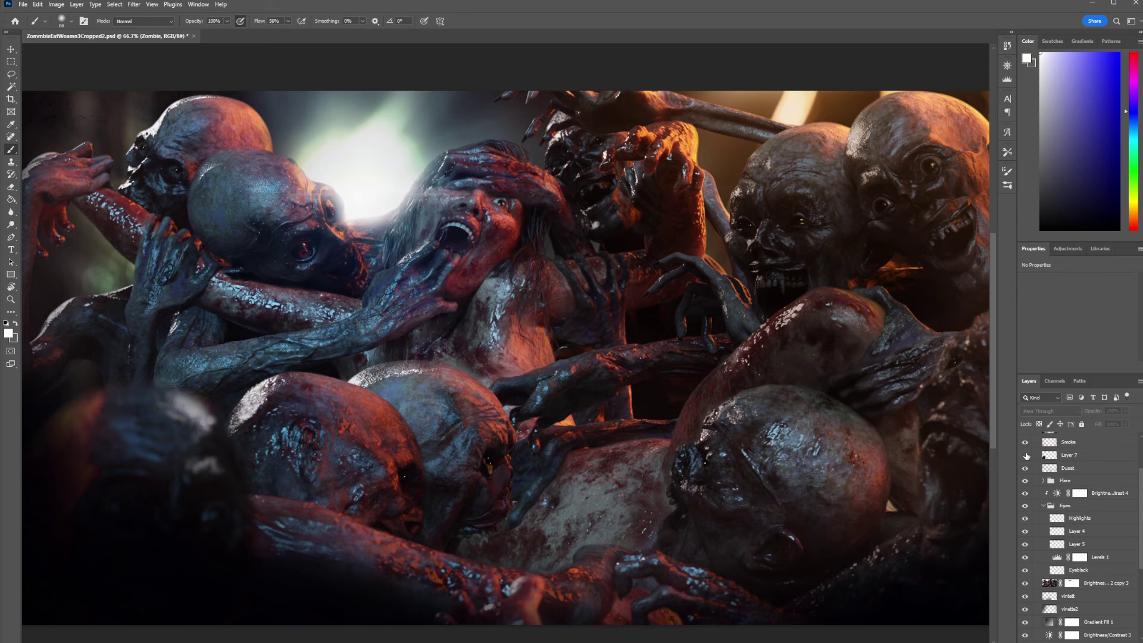
# Step: Compare the render with and without the blurred foreground head on Layer 7, leaving it hidden
pyautogui.click(1026, 456)
pyautogui.click(1026, 455)
pyautogui.moveTo(403, 454); pyautogui.dragTo(445, 443)
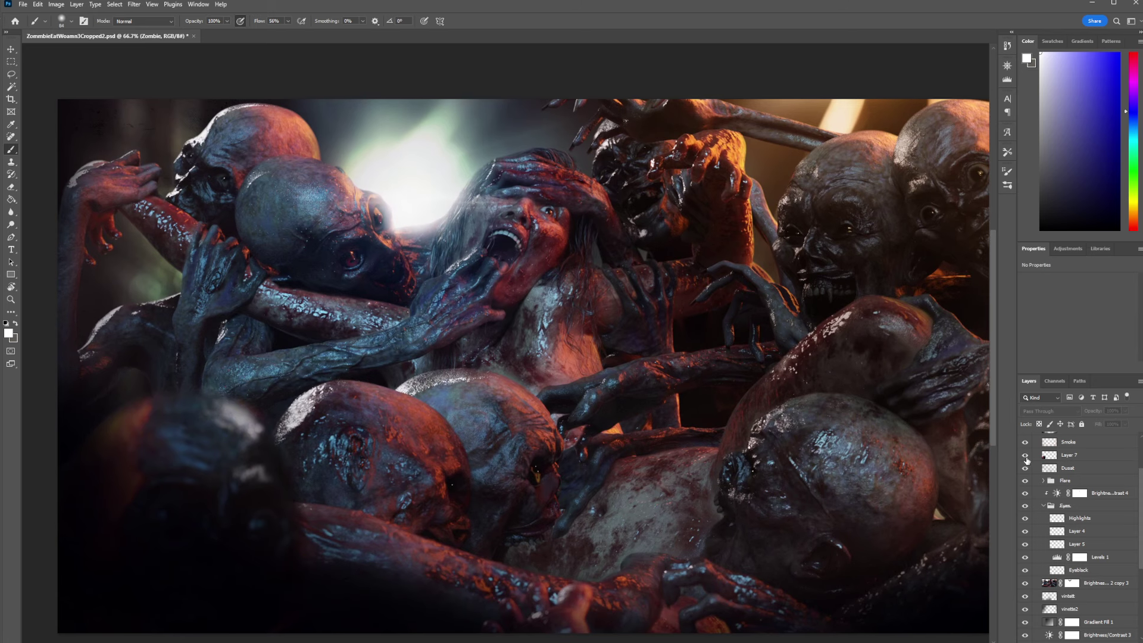
pyautogui.click(1026, 457)
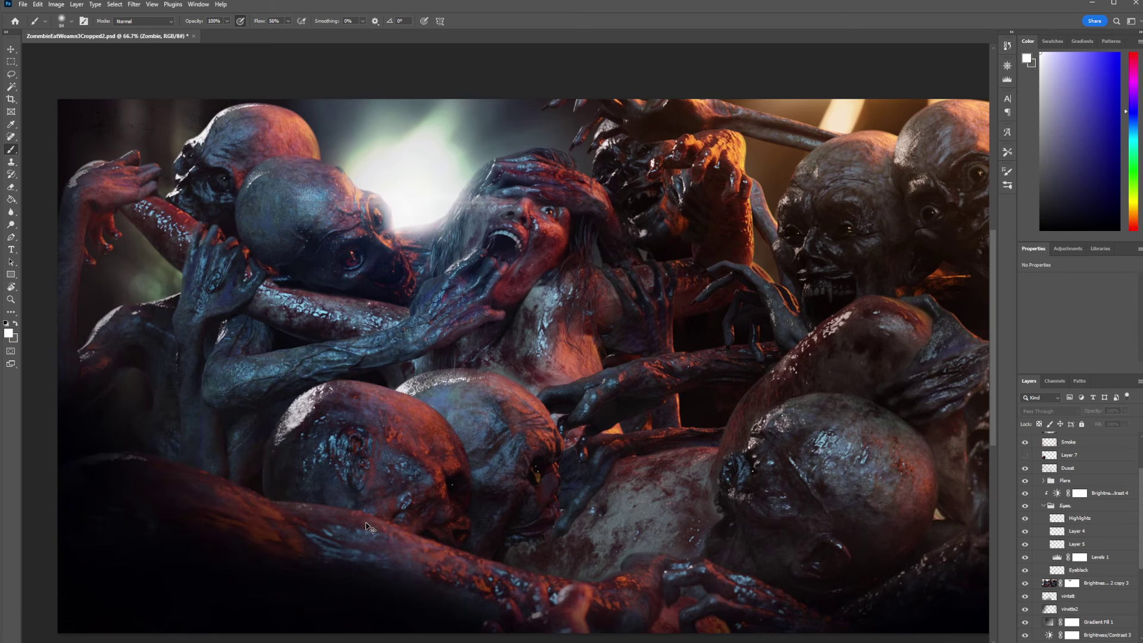
# Step: Zoom out to 50% to fit the render and show the Layer 7 foreground head again
pyautogui.hotkey('ctrl', '-')
pyautogui.hotkey('ctrl', '+')
pyautogui.hotkey('ctrl', '+')
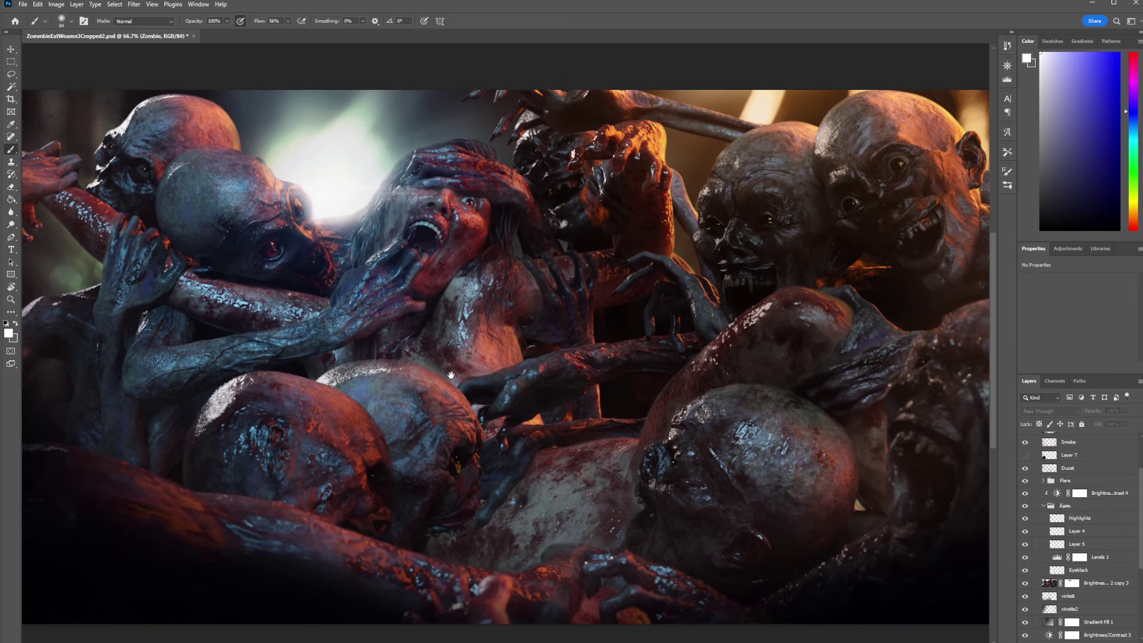
pyautogui.hotkey('ctrl', '-')
pyautogui.hotkey('ctrl', '+')
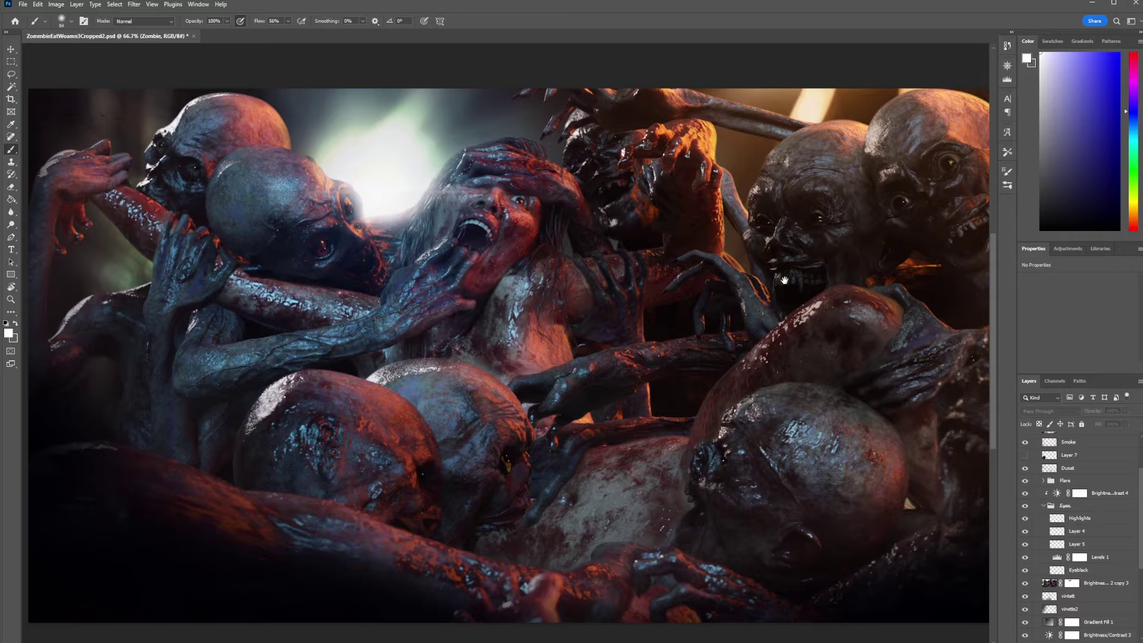
pyautogui.hotkey('ctrl', '-')
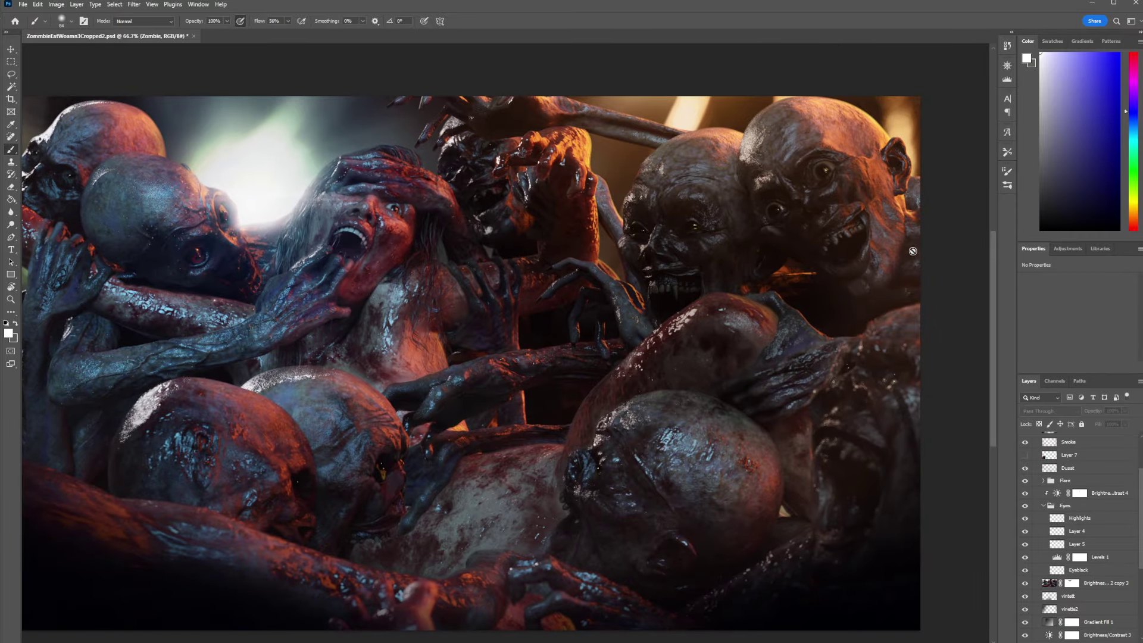
pyautogui.moveTo(421, 444); pyautogui.dragTo(640, 408)
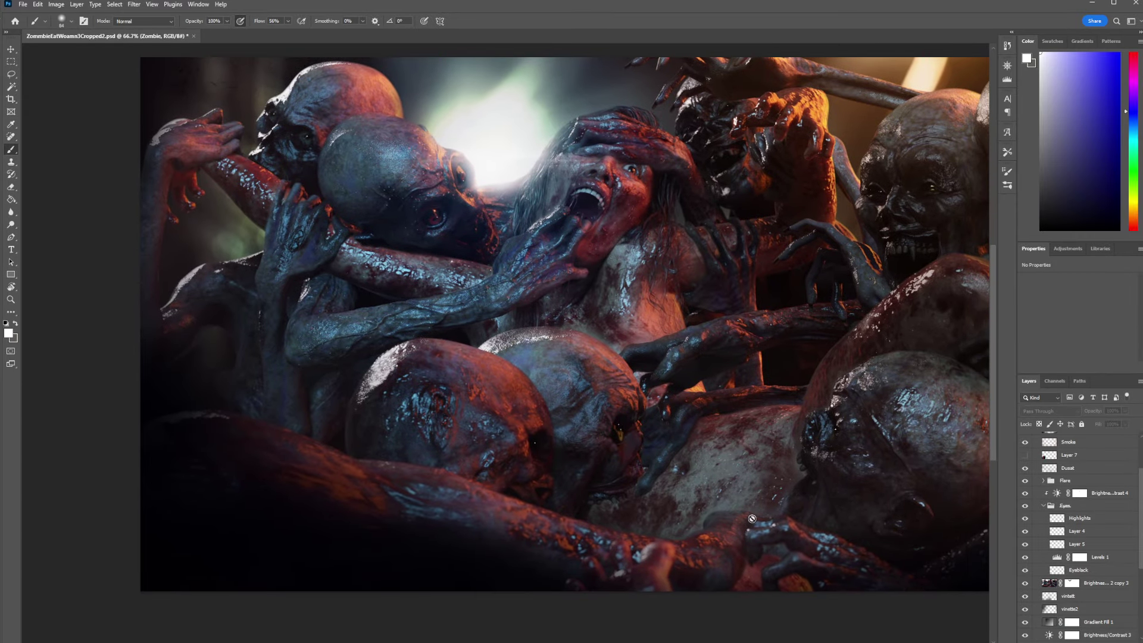
pyautogui.click(1024, 455)
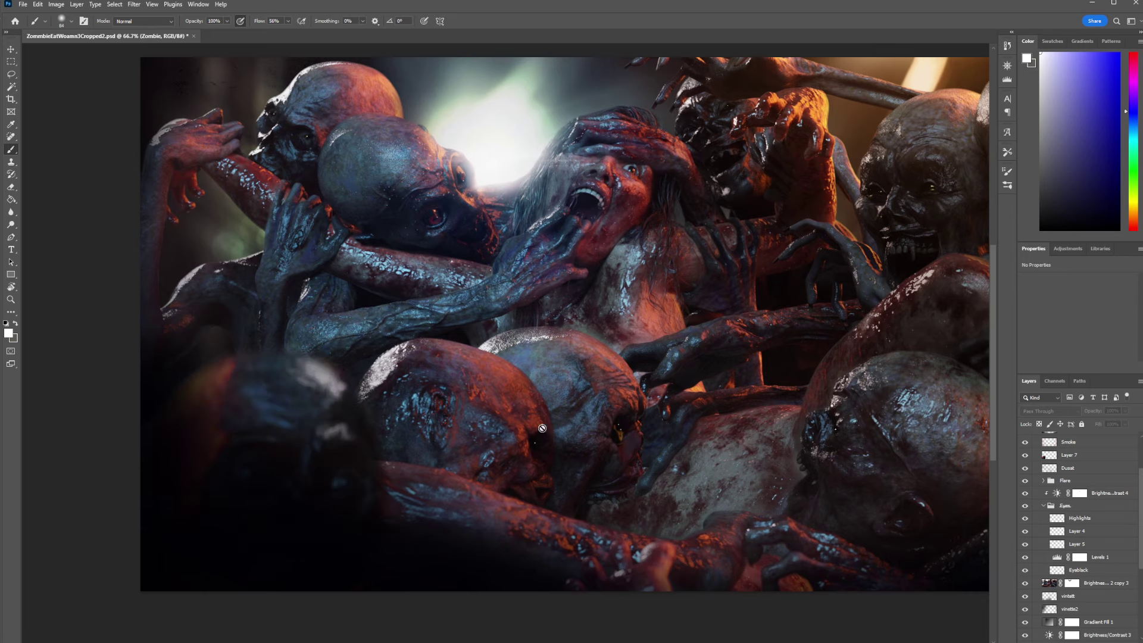
pyautogui.hscroll(3, 579, 405)
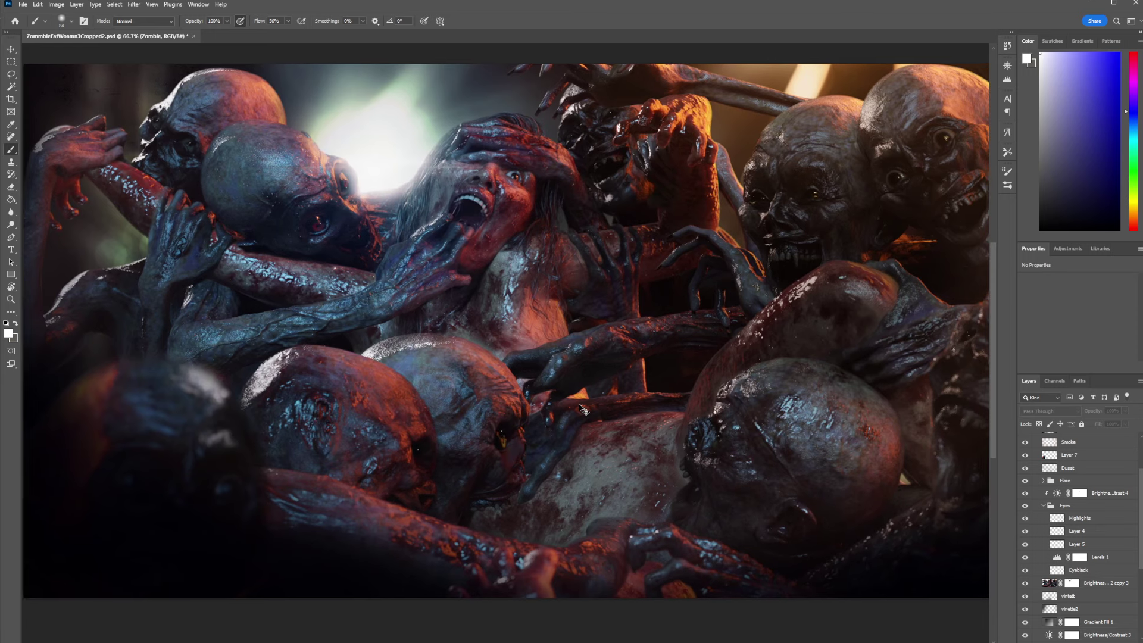
pyautogui.scroll(-1, 579, 404)
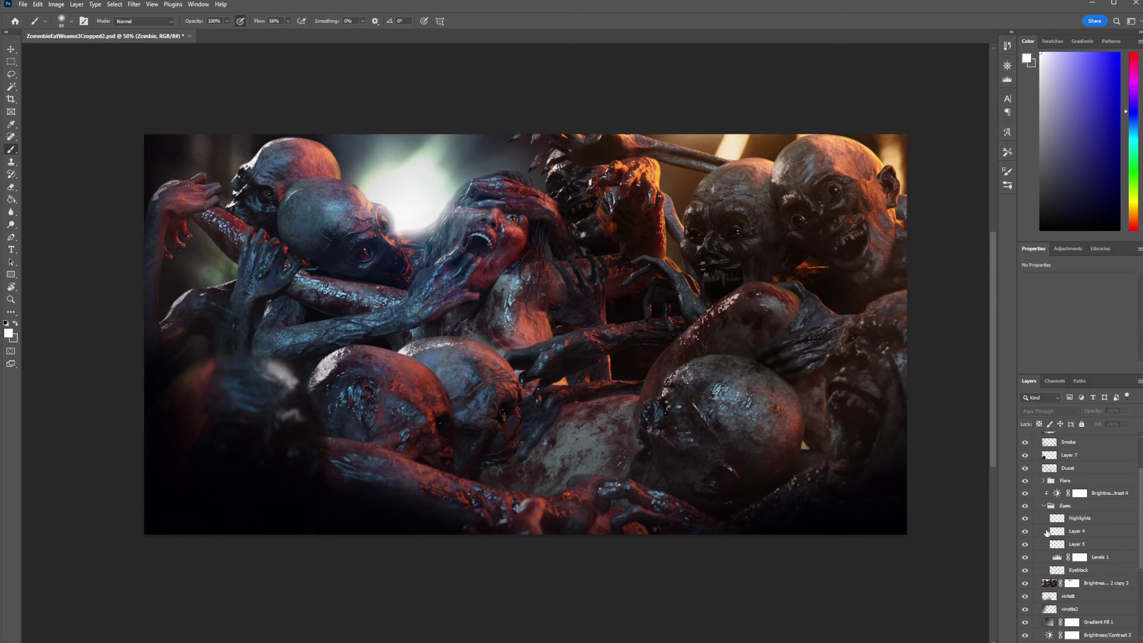
# Step: Compare the scene with and without the blurred foreground head, keeping it shown
pyautogui.click(1025, 456)
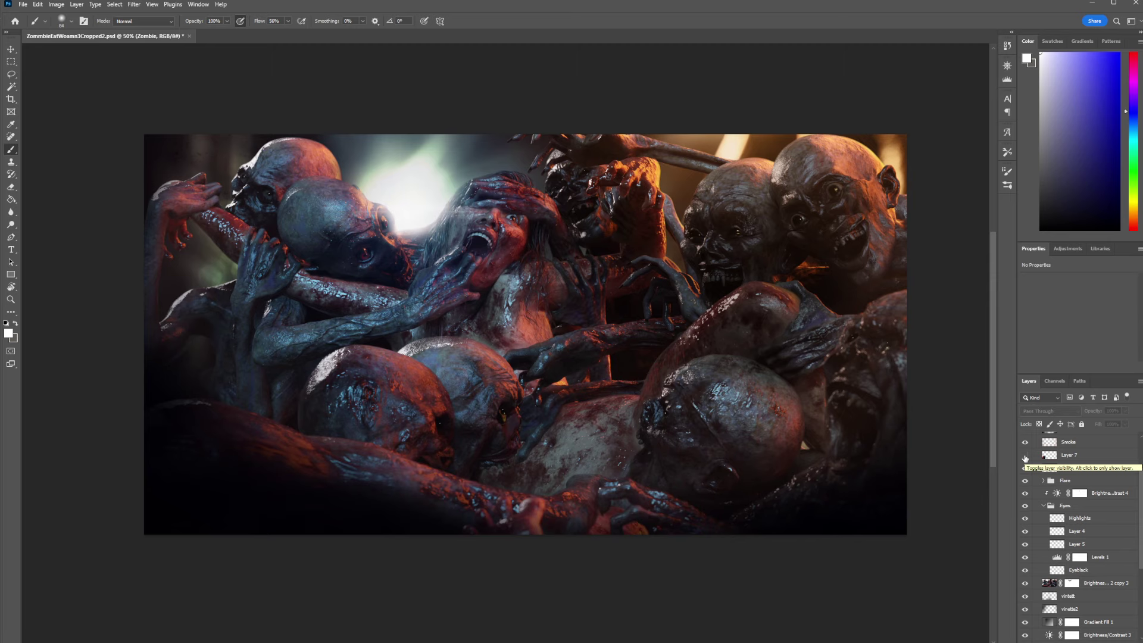
pyautogui.click(1024, 456)
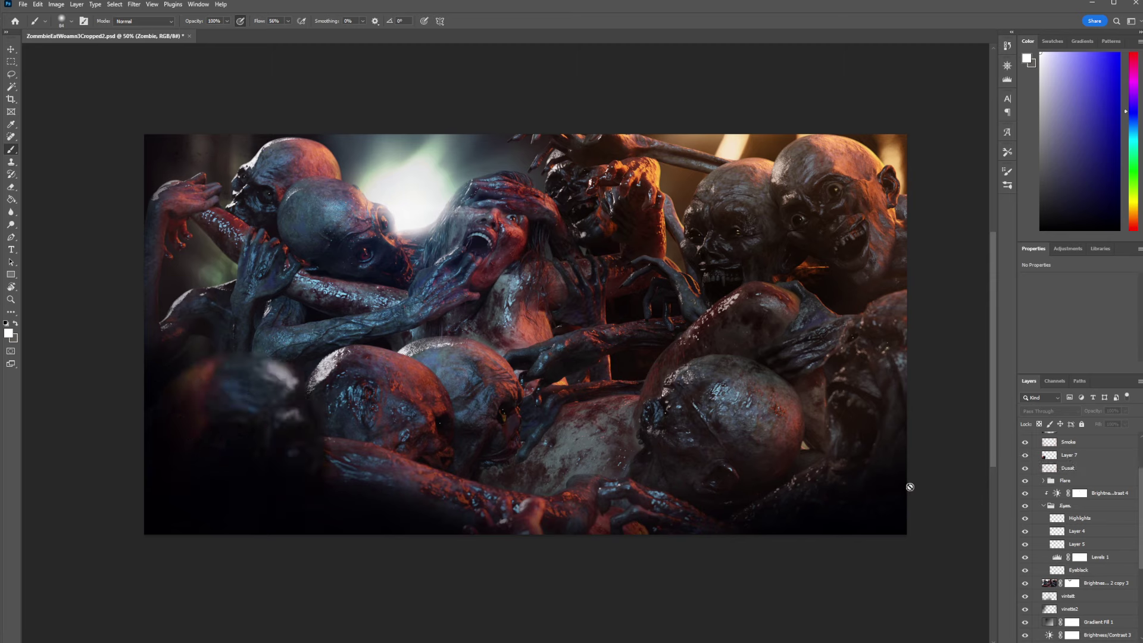
pyautogui.scroll(1, 1078, 494)
# Step: Toggle the Smoke layer off and on to compare, ending with the haze visible
pyautogui.click(1025, 455)
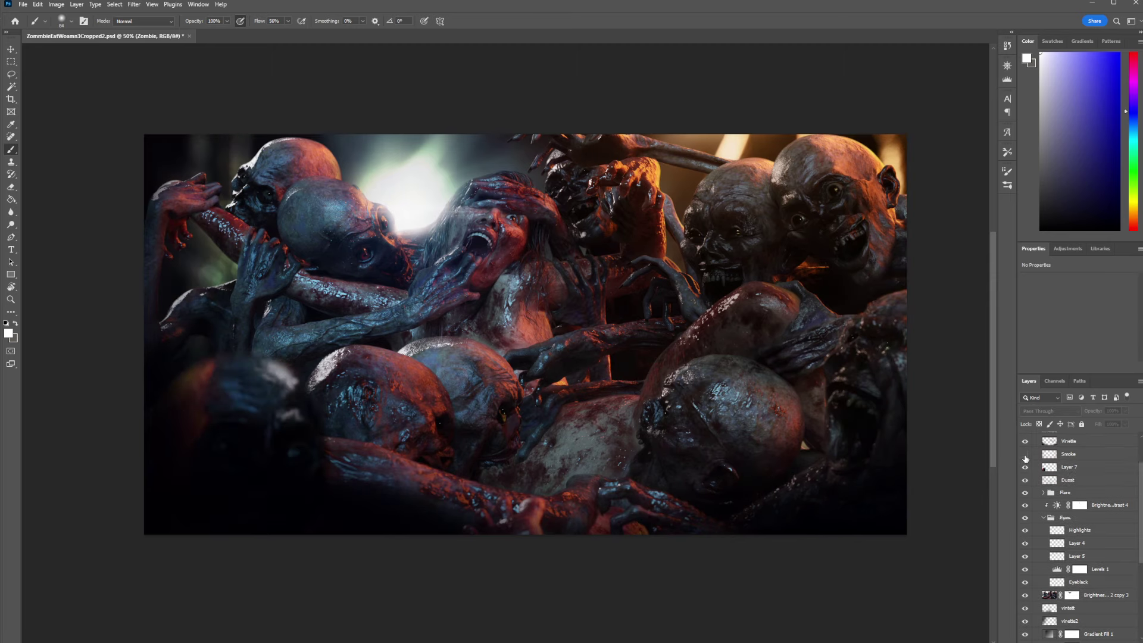
pyautogui.click(1025, 454)
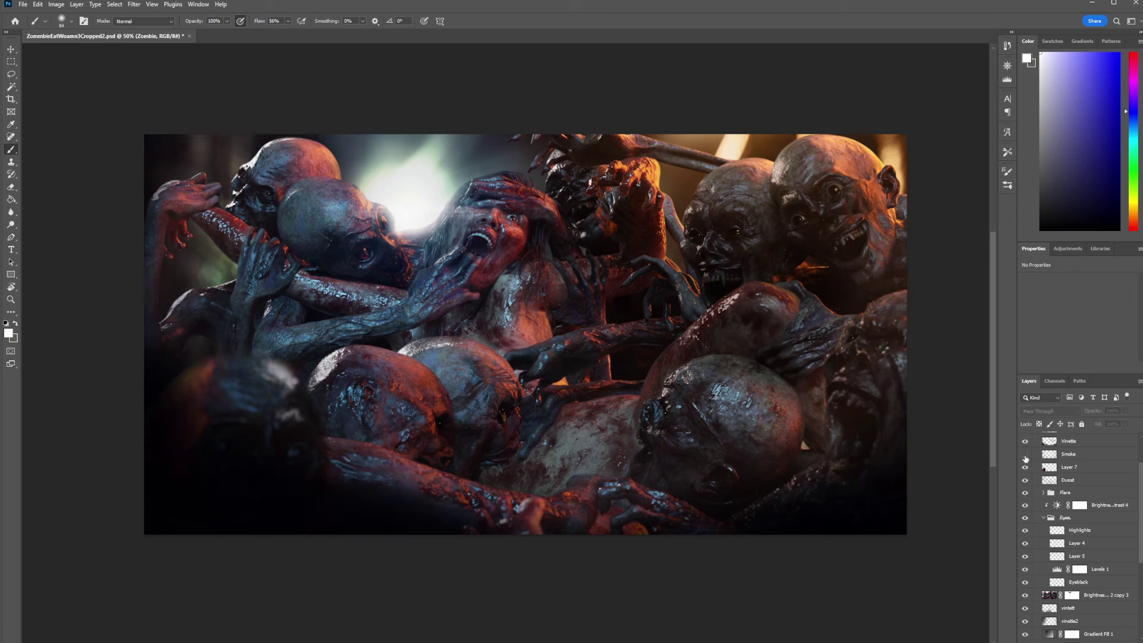
pyautogui.click(1025, 455)
pyautogui.click(1025, 455)
pyautogui.click(1025, 455)
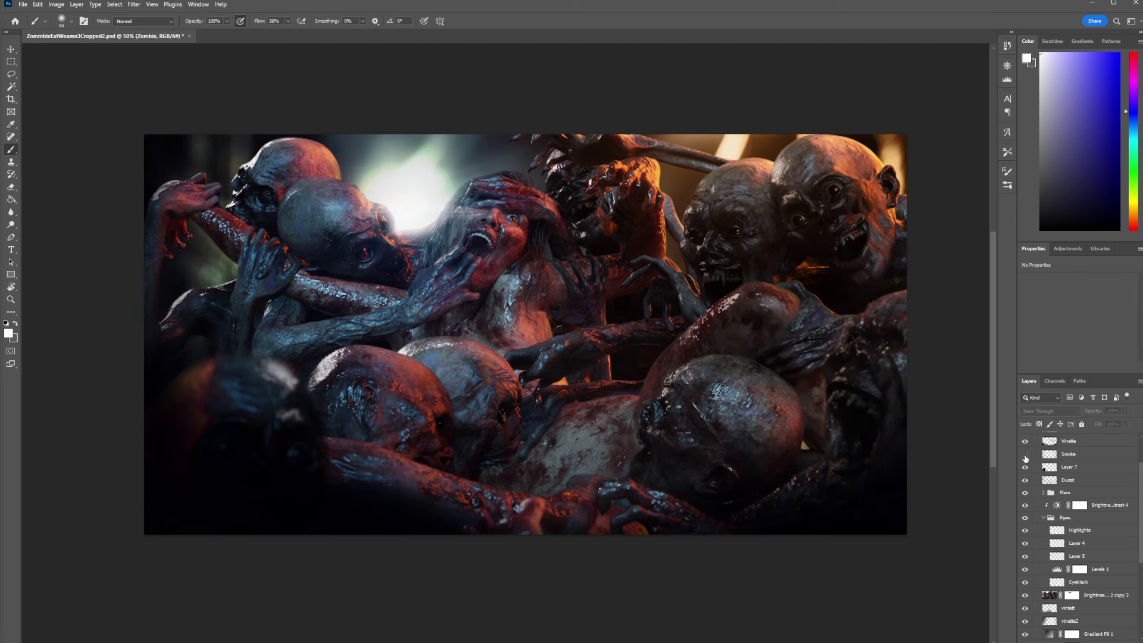
pyautogui.click(1025, 455)
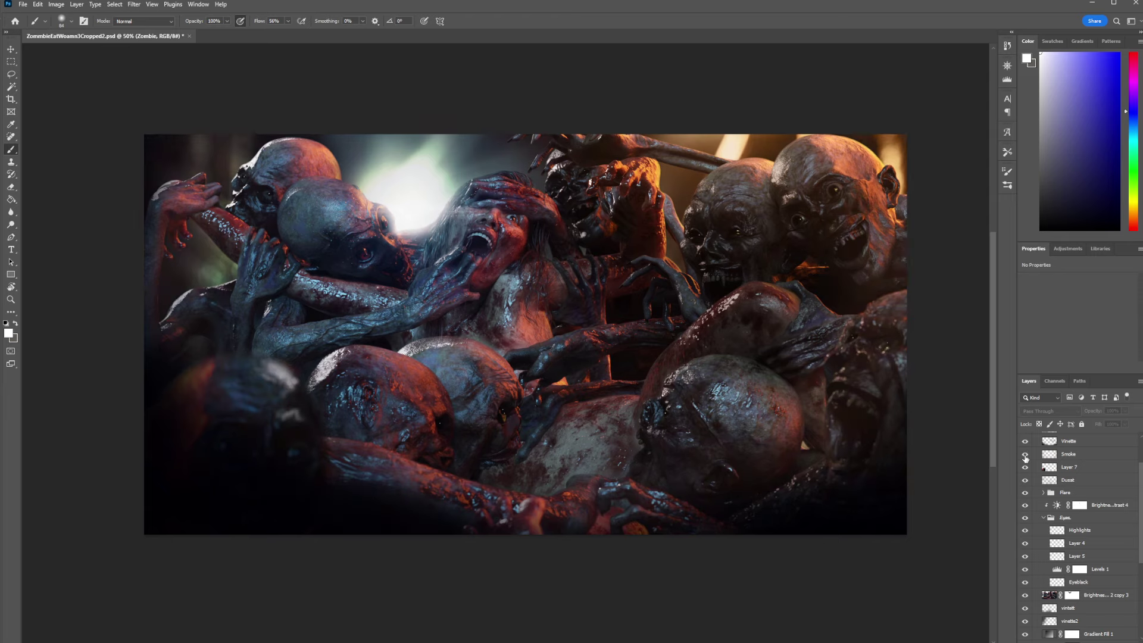
pyautogui.scroll(1, 1080, 476)
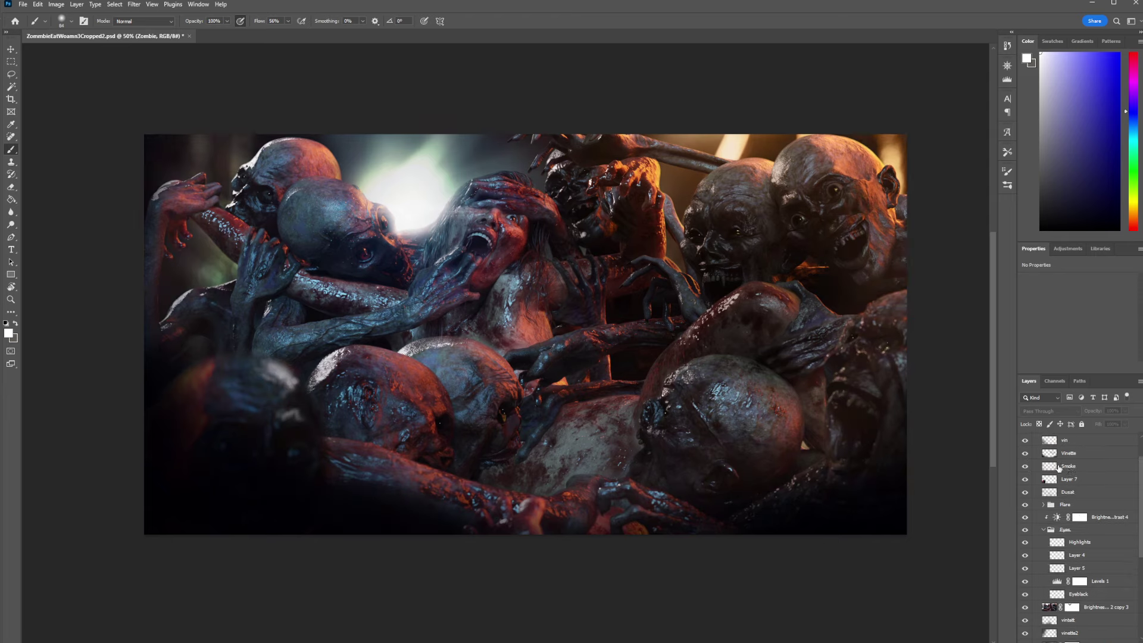
pyautogui.click(1024, 454)
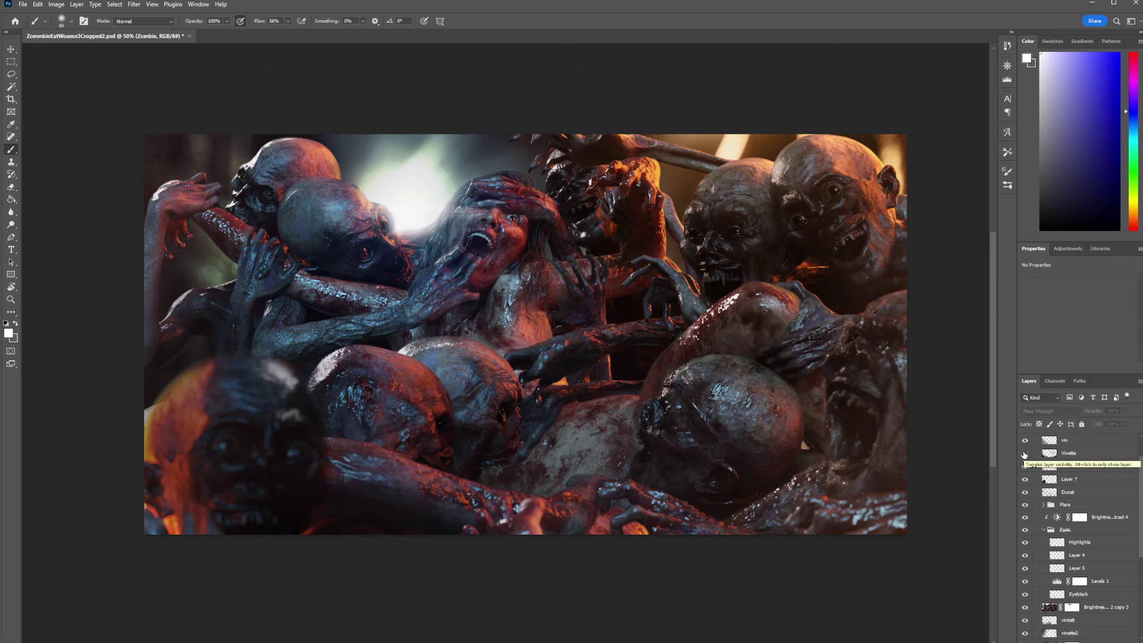
pyautogui.click(1024, 454)
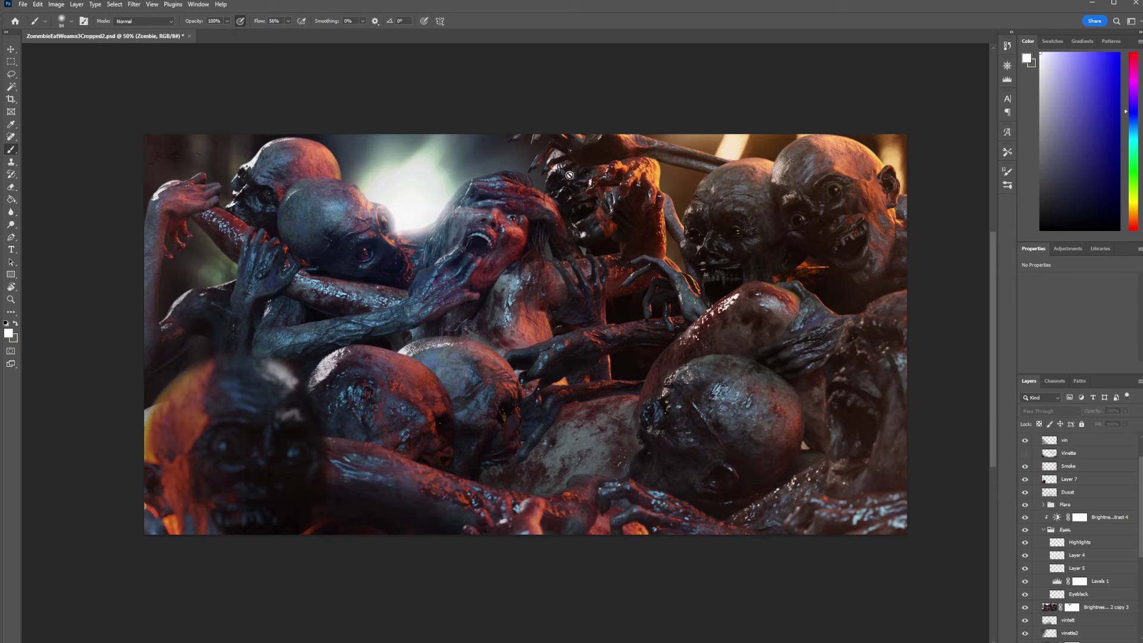
pyautogui.click(1024, 452)
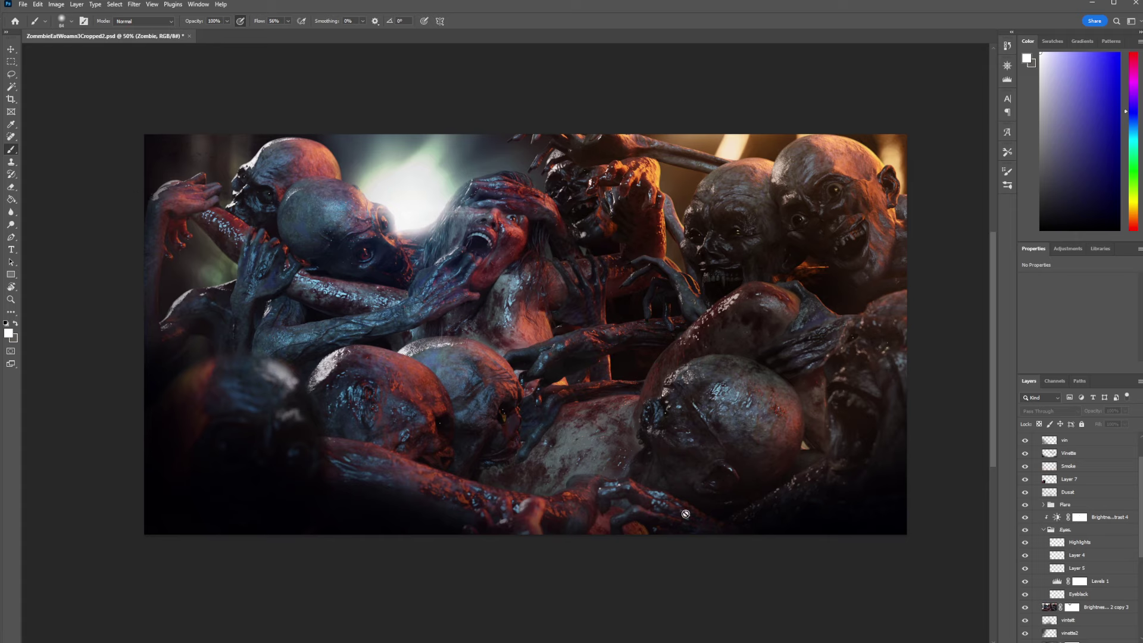
pyautogui.click(1025, 440)
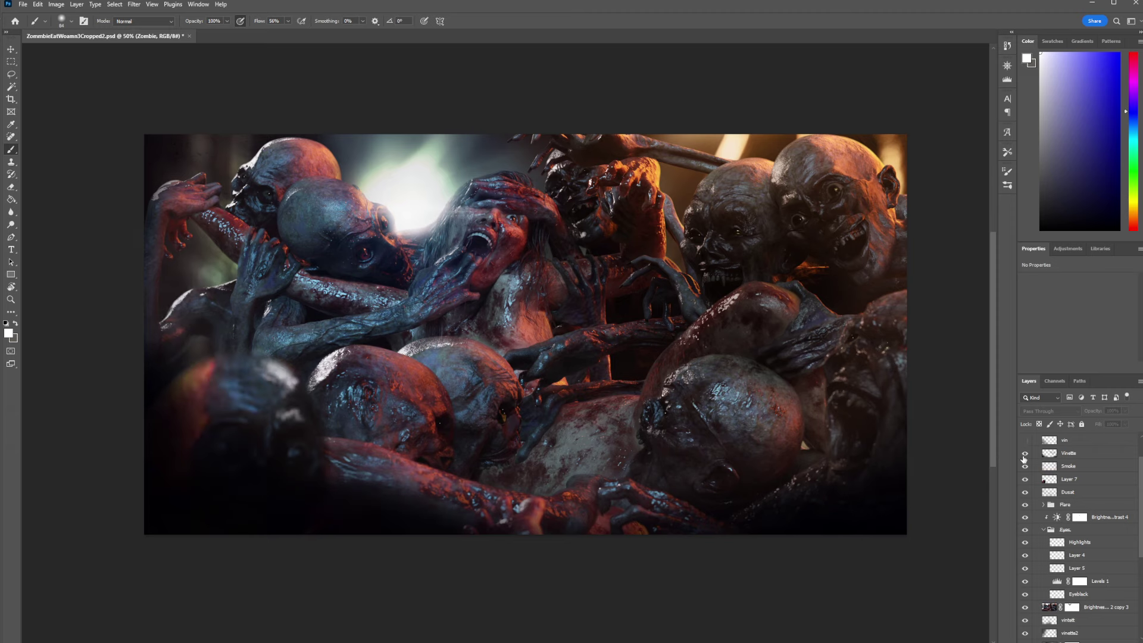
pyautogui.click(1025, 453)
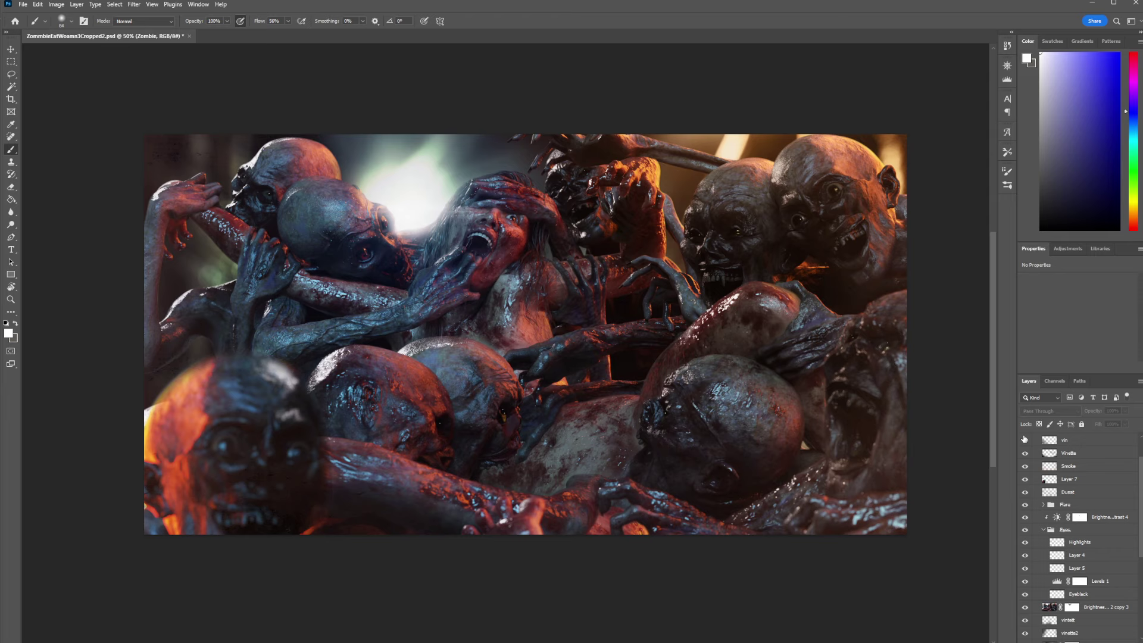
pyautogui.click(1024, 440)
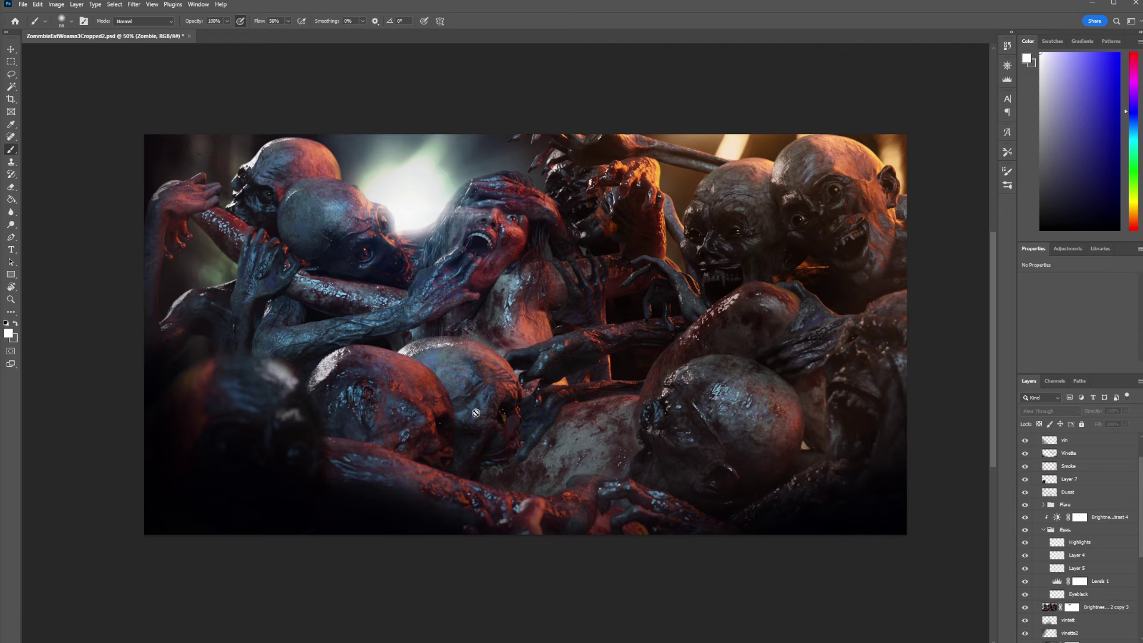
# Step: At 66.7% zoom with the left edge in view, hide the Vinette layer
pyautogui.moveTo(557, 396)
pyautogui.mouseDown()
pyautogui.moveTo(528, 431)
pyautogui.moveTo(545, 410)
pyautogui.mouseUp()
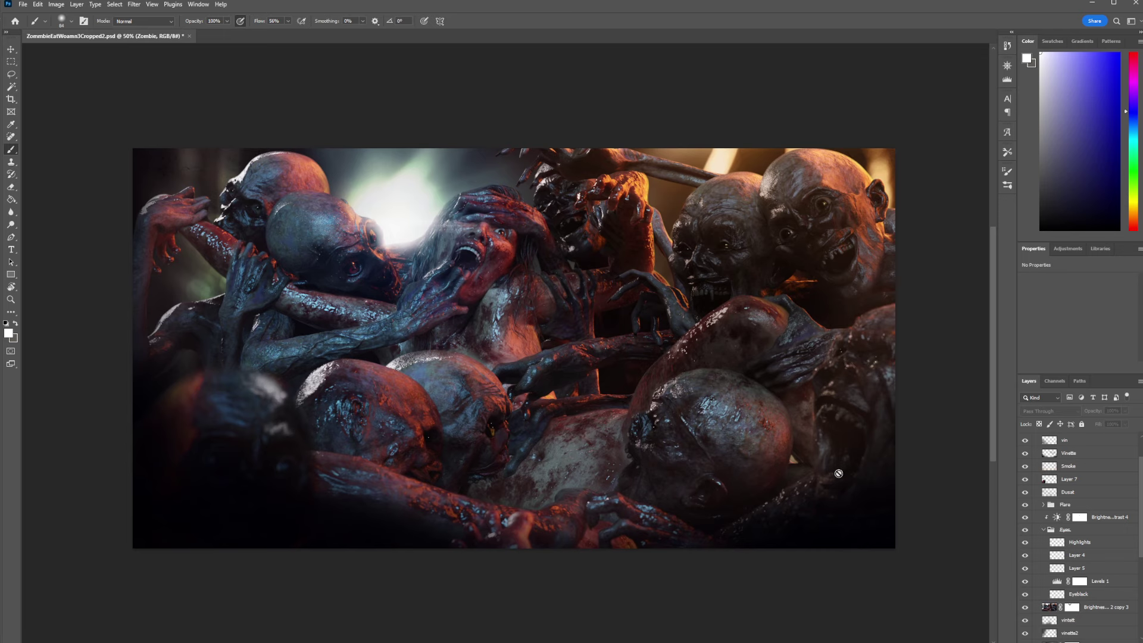
pyautogui.hotkey('ctrl', '+')
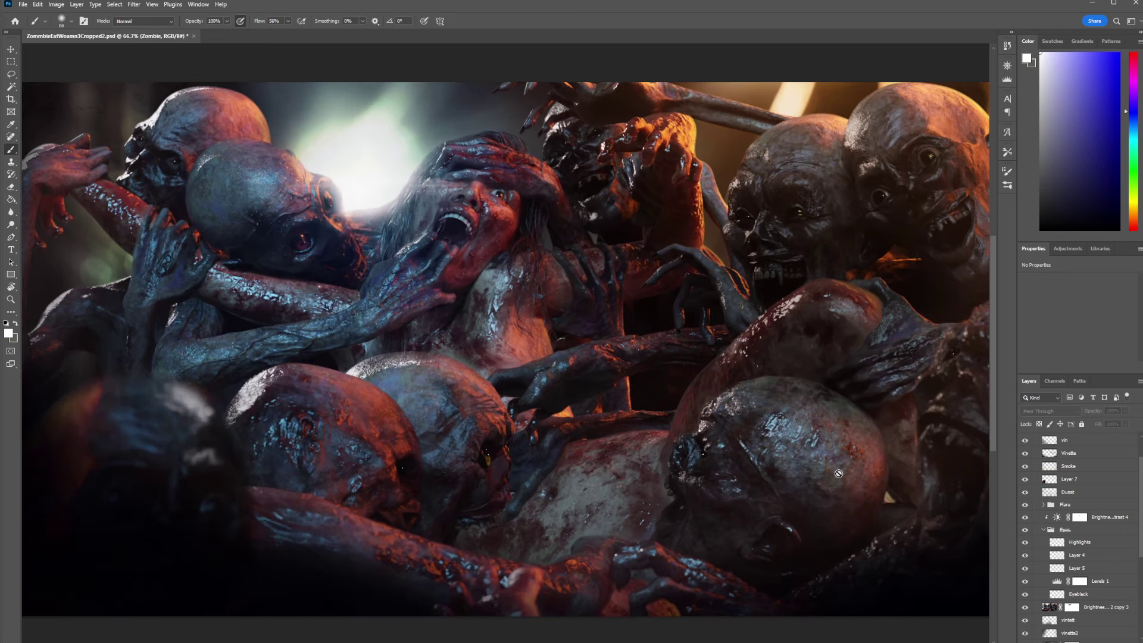
pyautogui.hotkey('ctrl', '-')
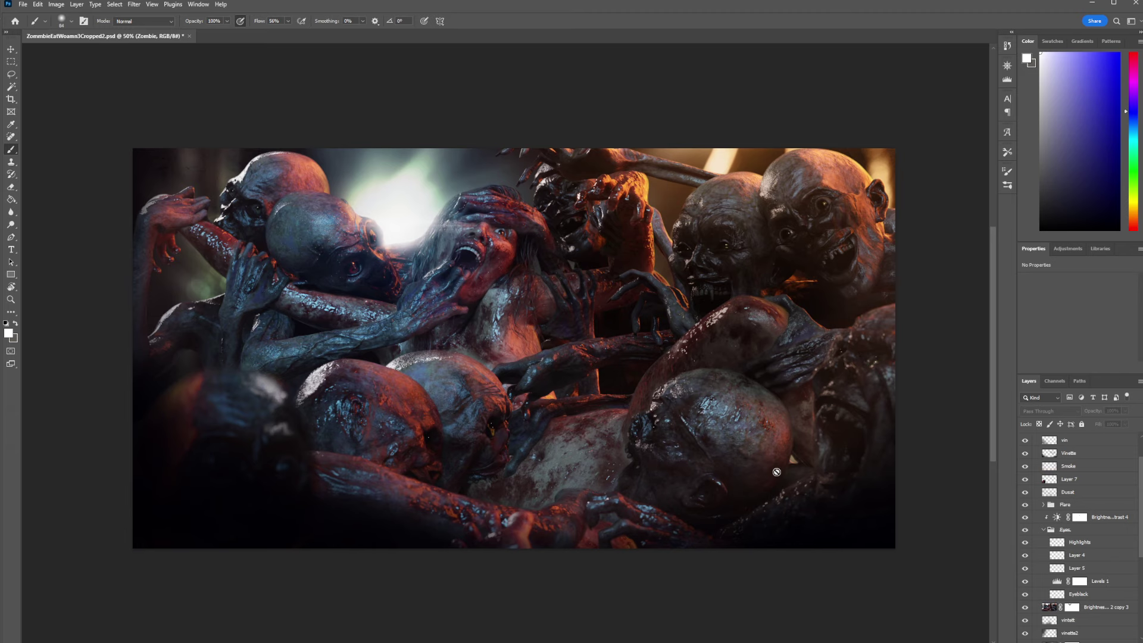
pyautogui.hotkey('ctrl', '+')
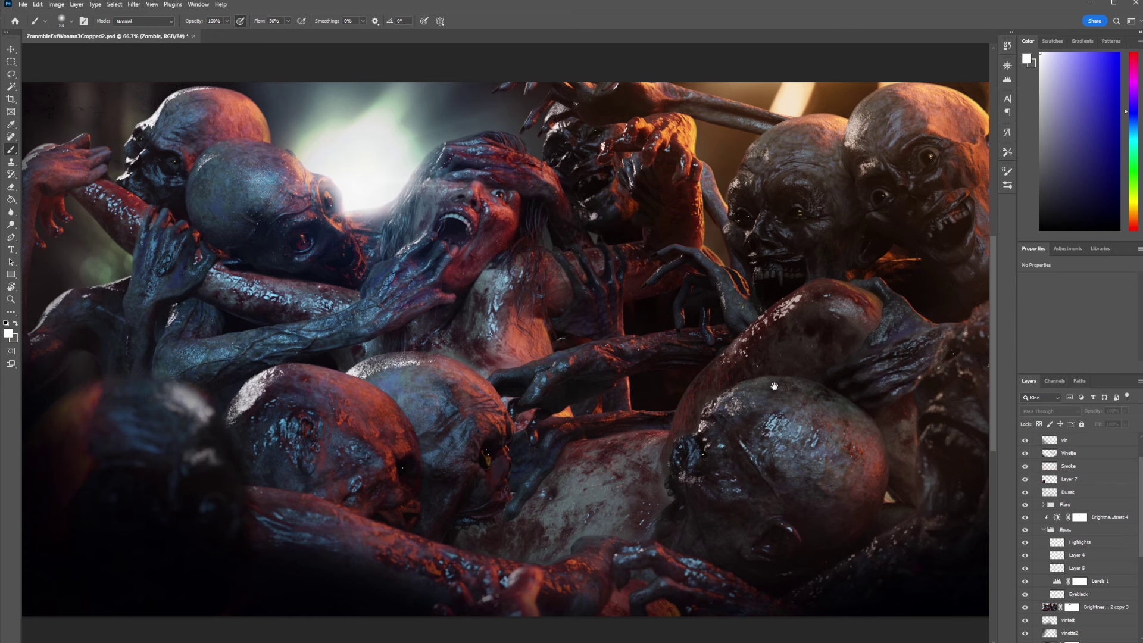
pyautogui.moveTo(774, 387); pyautogui.dragTo(674, 382)
pyautogui.moveTo(398, 355)
pyautogui.mouseDown()
pyautogui.moveTo(619, 375)
pyautogui.moveTo(511, 355)
pyautogui.mouseUp()
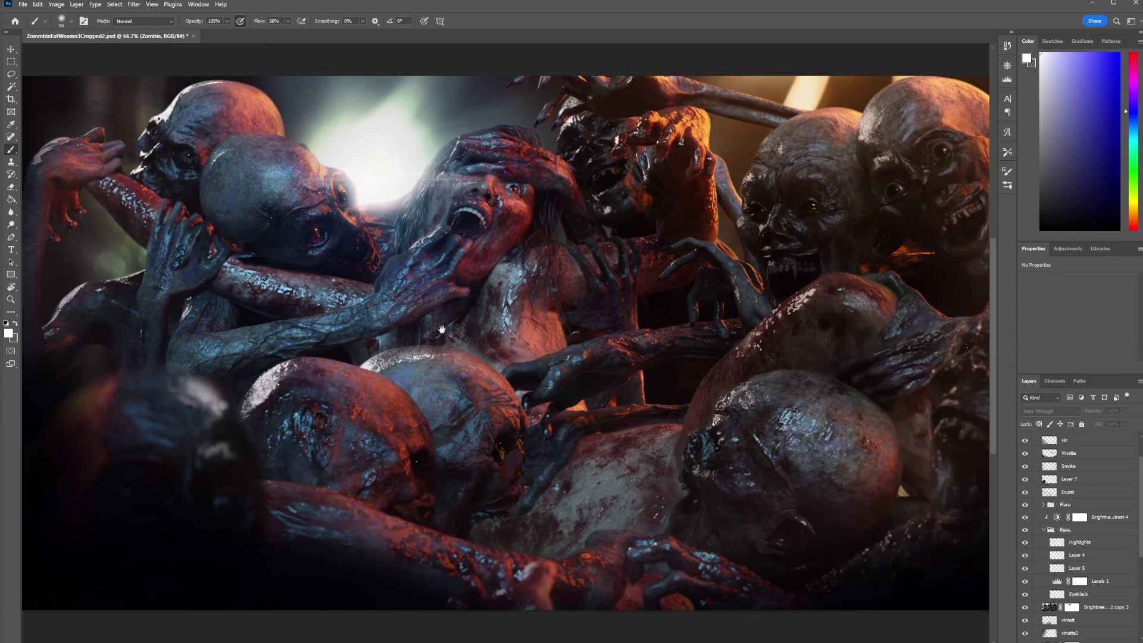
pyautogui.click(1024, 456)
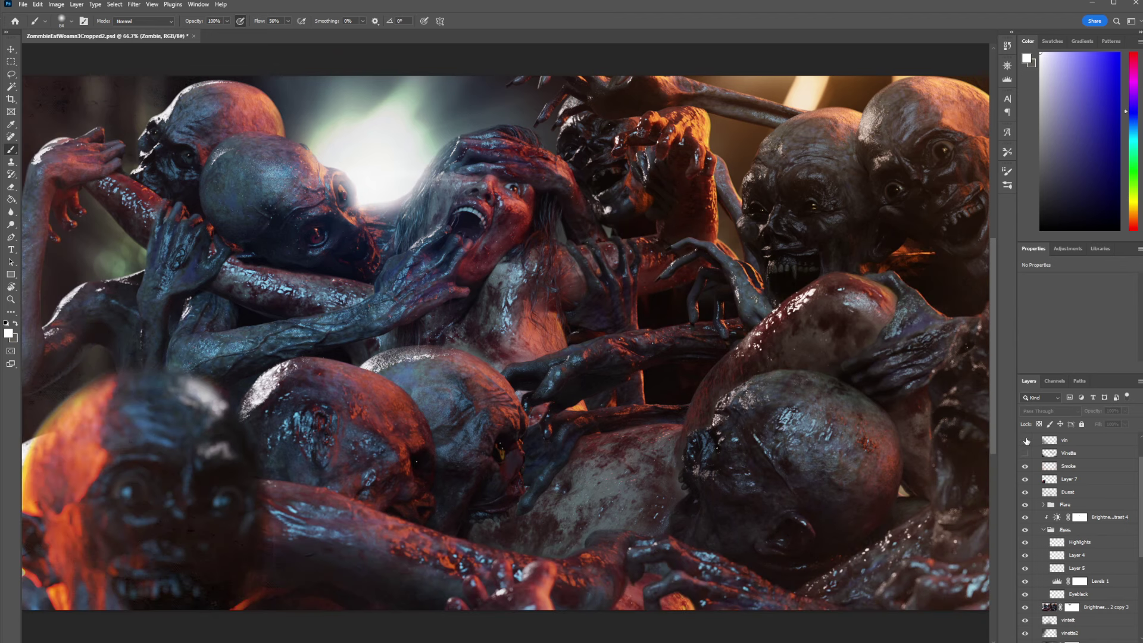
# Step: Turn the top Vinette layer back on
pyautogui.click(1025, 453)
pyautogui.scroll(-2, 1062, 504)
pyautogui.scroll(-3, 1063, 504)
pyautogui.scroll(-3, 1041, 536)
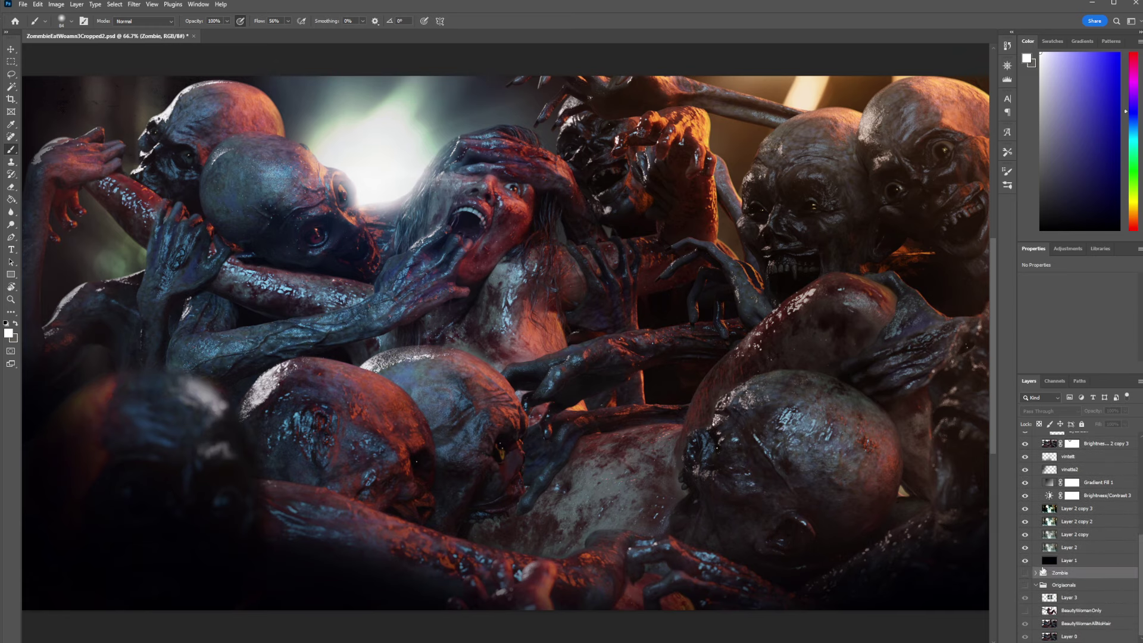
pyautogui.scroll(7, 1035, 524)
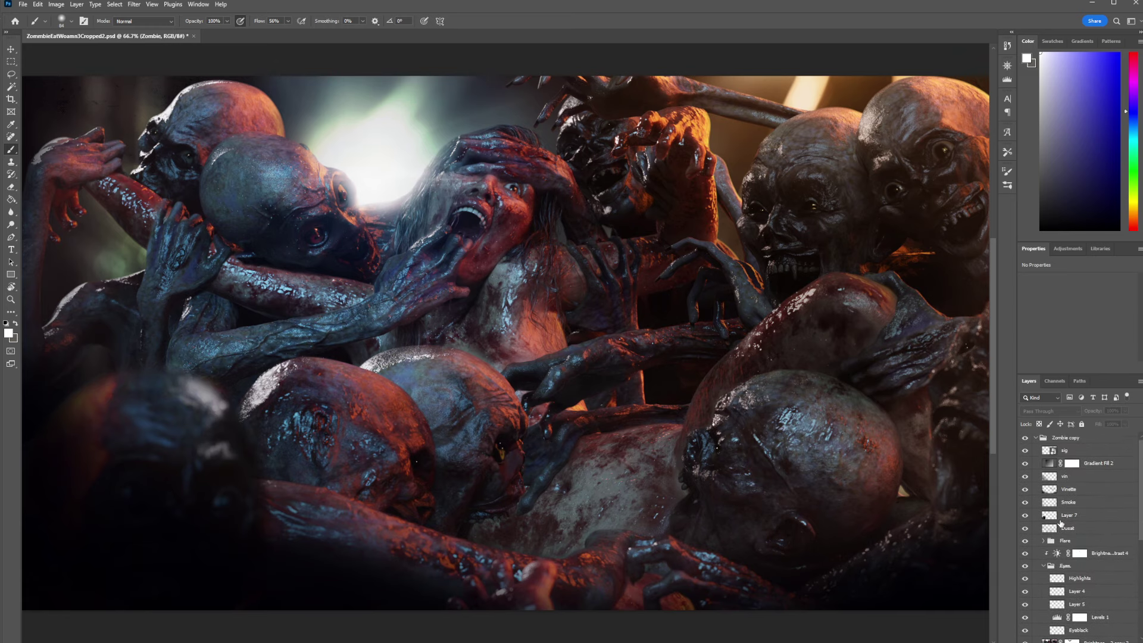
# Step: Hide Zombie copy, show the Zombie group, and switch off its Vinette and Brightness/Contrast 2
pyautogui.click(1036, 437)
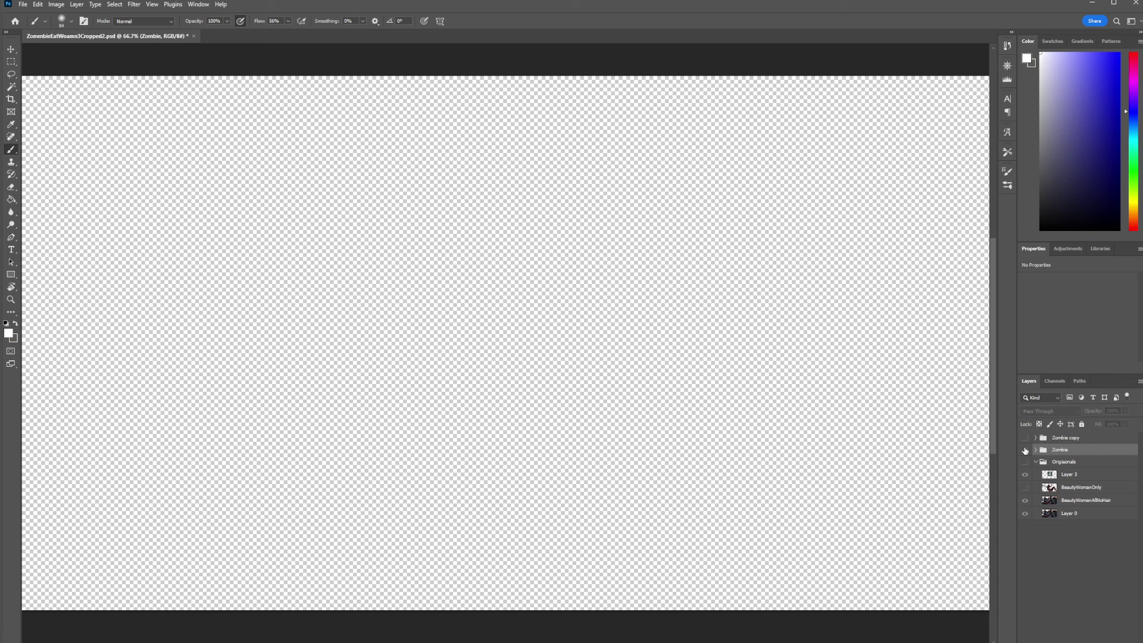
pyautogui.click(1024, 437)
pyautogui.click(1024, 451)
pyautogui.click(1025, 459)
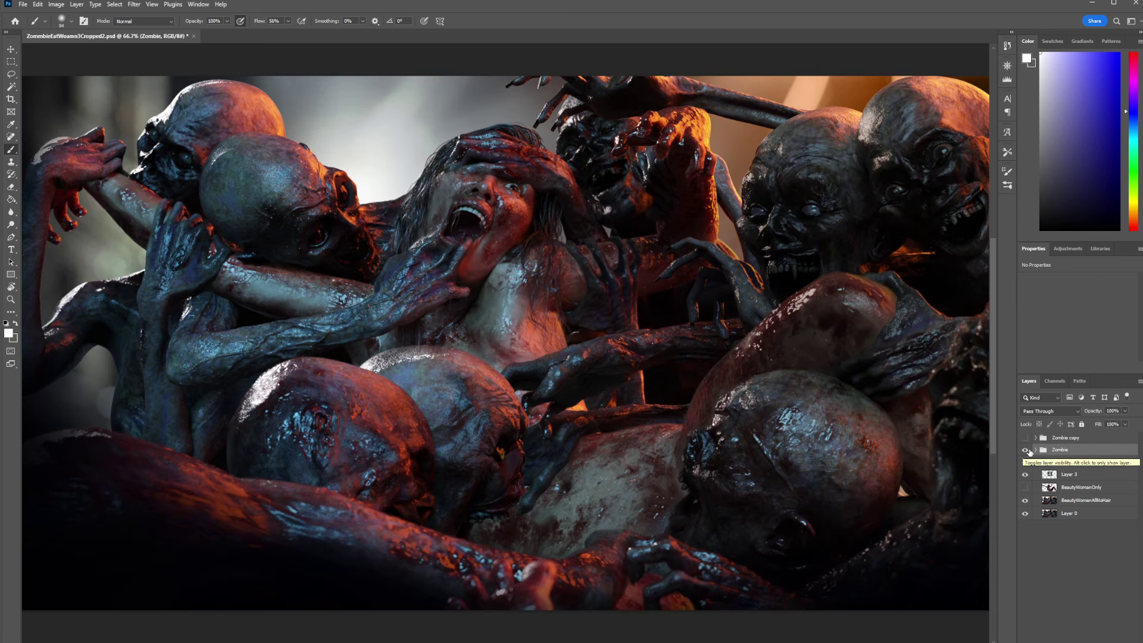
pyautogui.click(1035, 451)
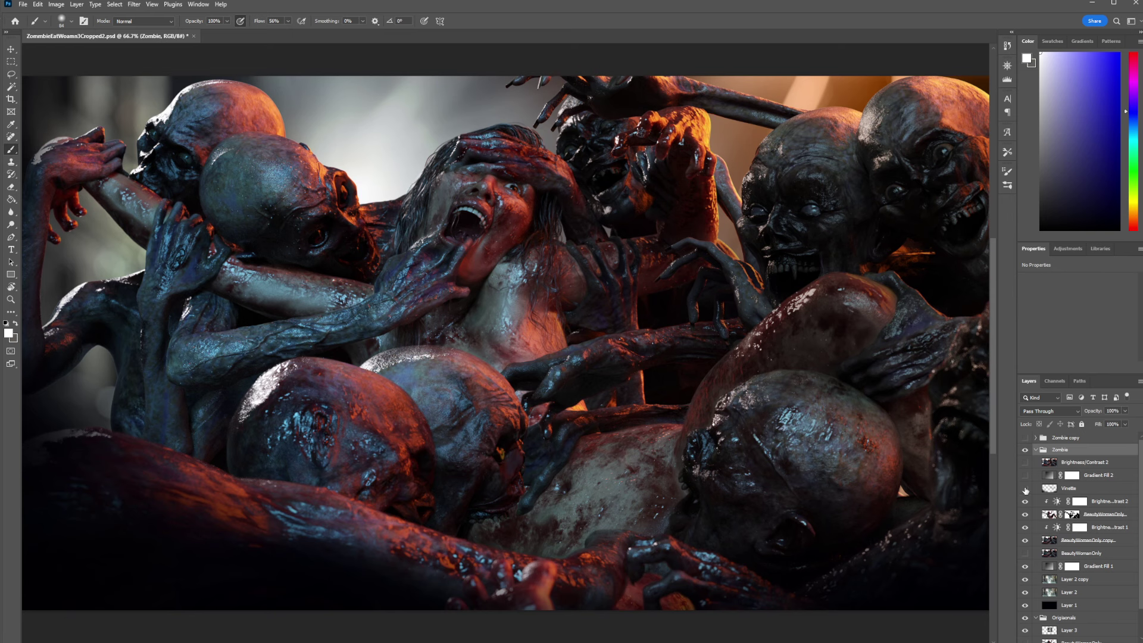
pyautogui.click(1025, 488)
pyautogui.click(1025, 502)
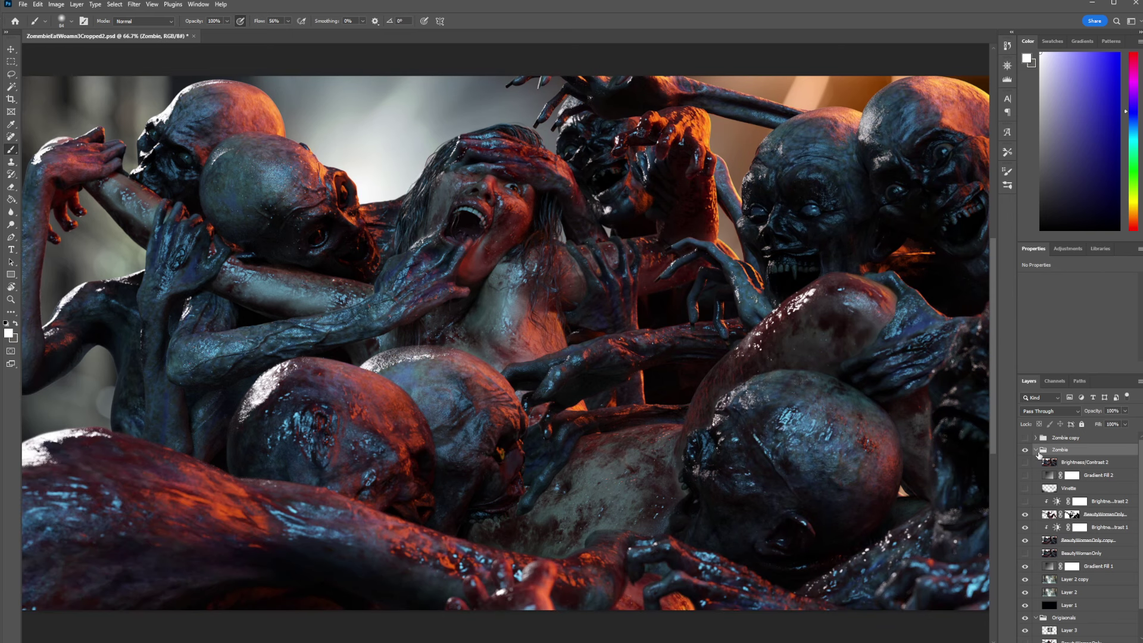
# Step: Compare the scene with and without the Zombie copy grade, ending with it shown
pyautogui.click(1025, 440)
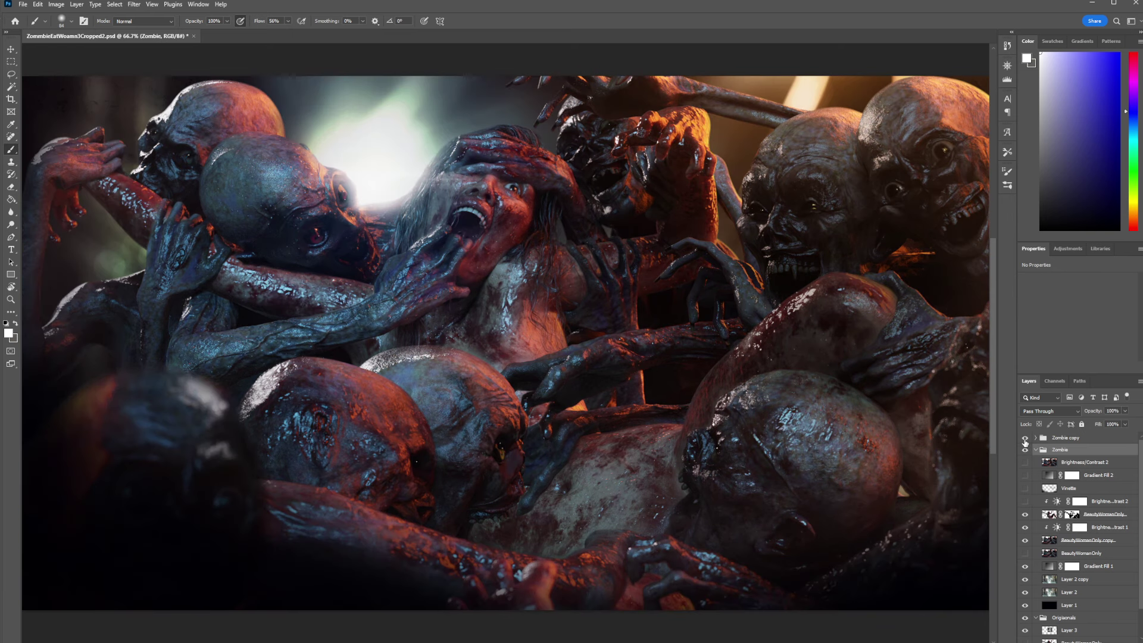
pyautogui.click(1025, 439)
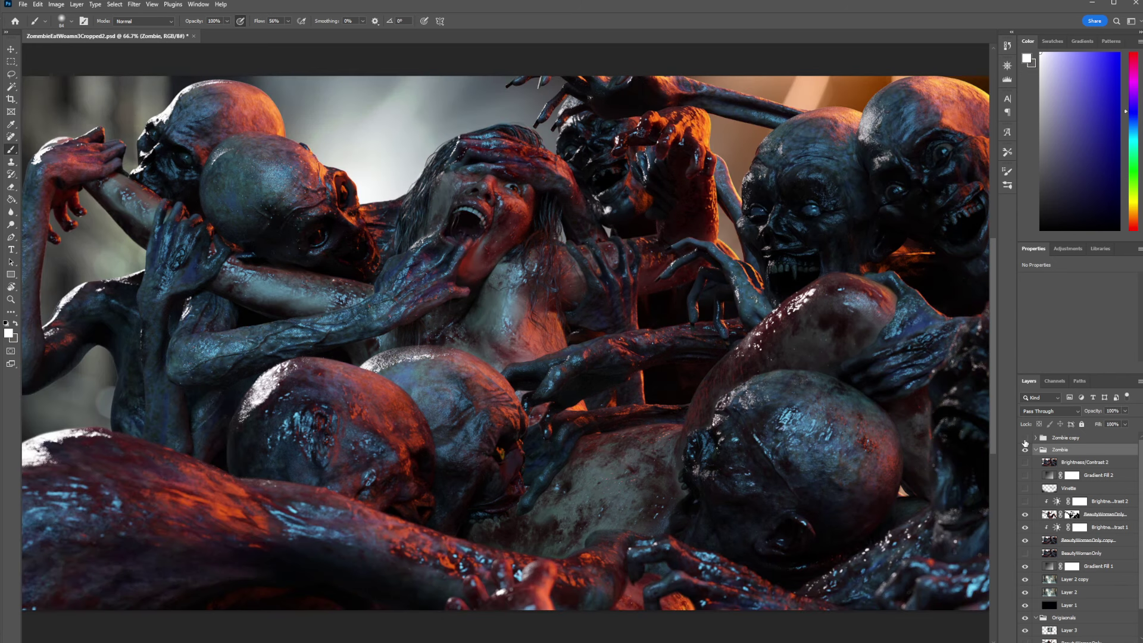
pyautogui.click(1025, 439)
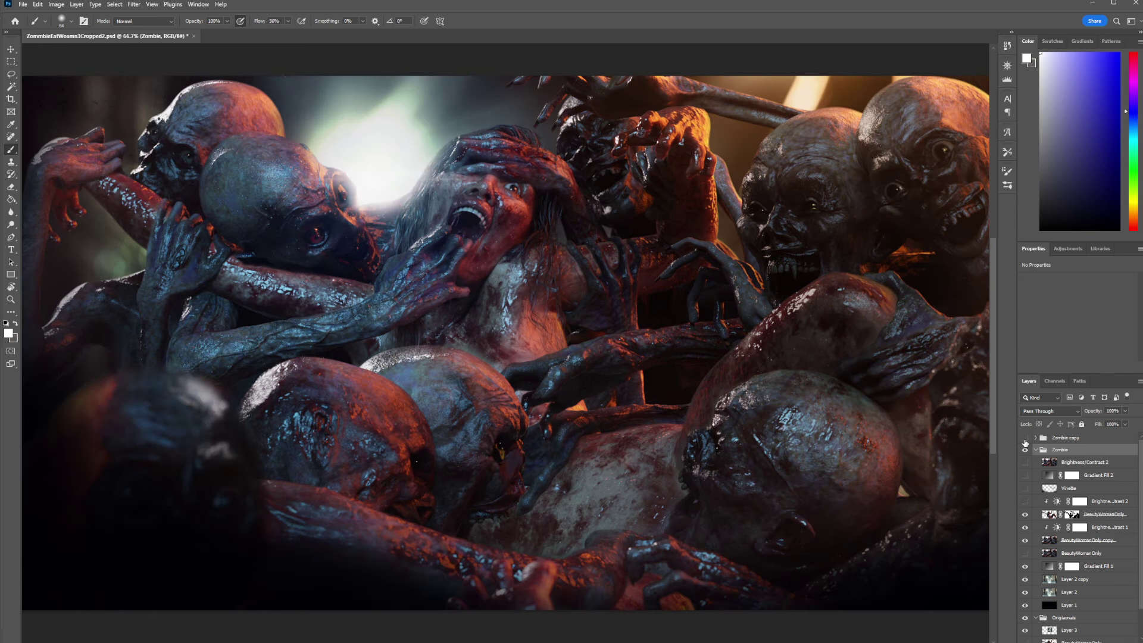
pyautogui.click(1025, 440)
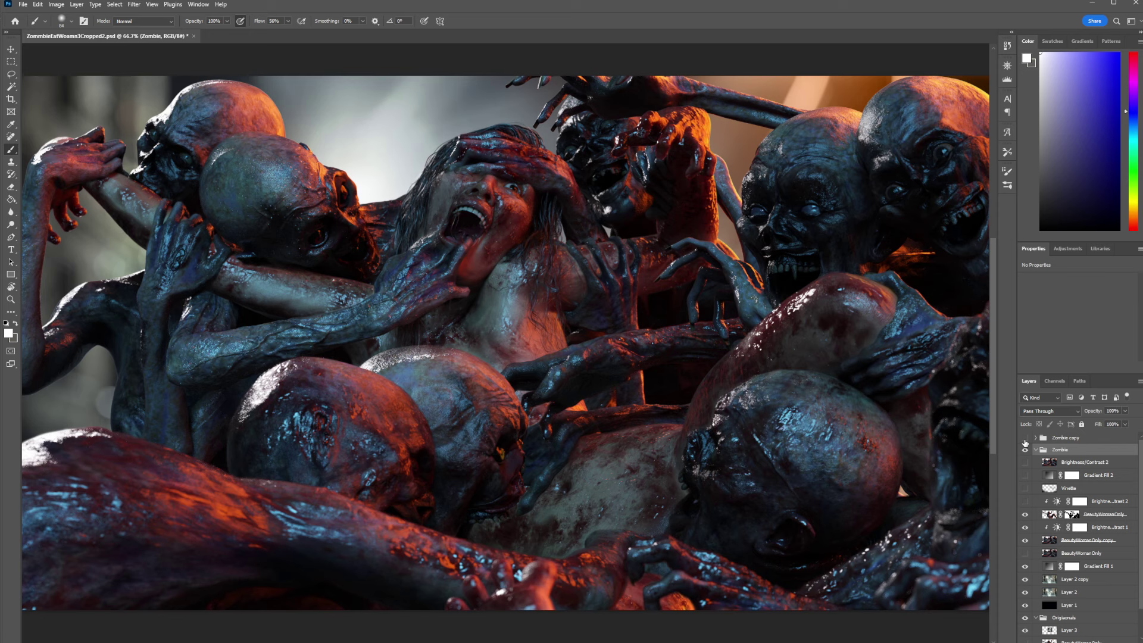
pyautogui.click(1025, 439)
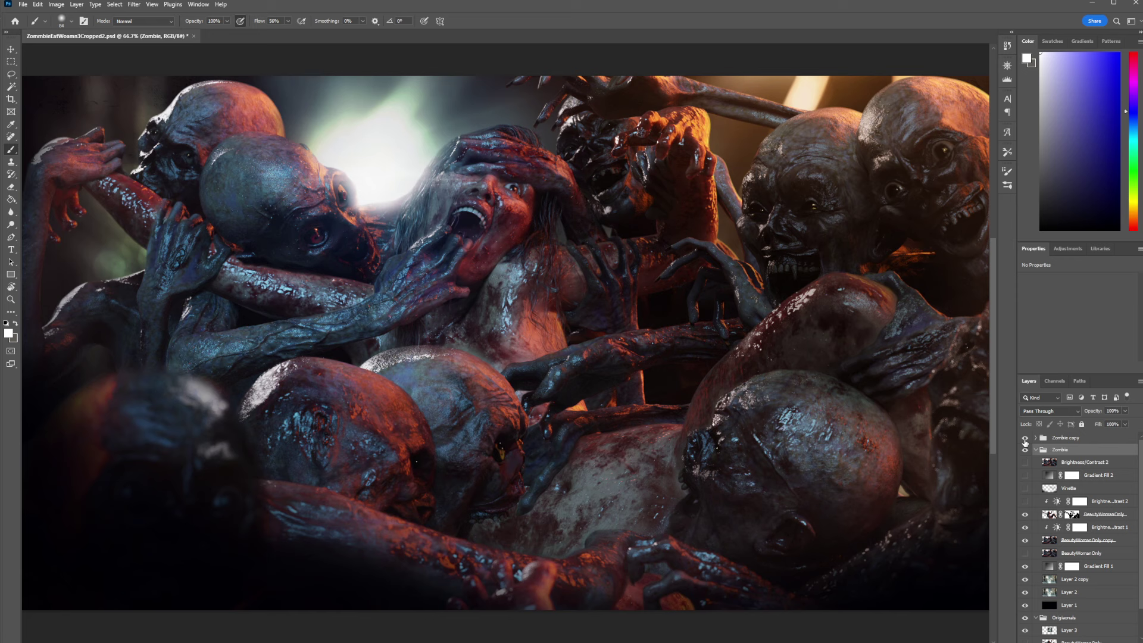
pyautogui.click(1025, 440)
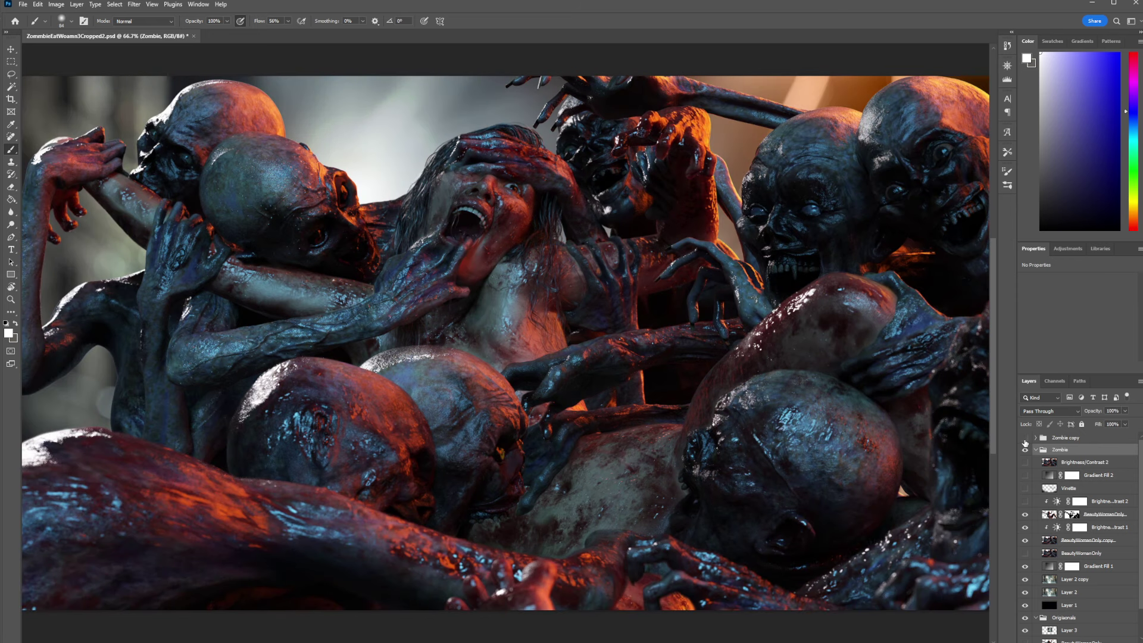
pyautogui.click(1025, 441)
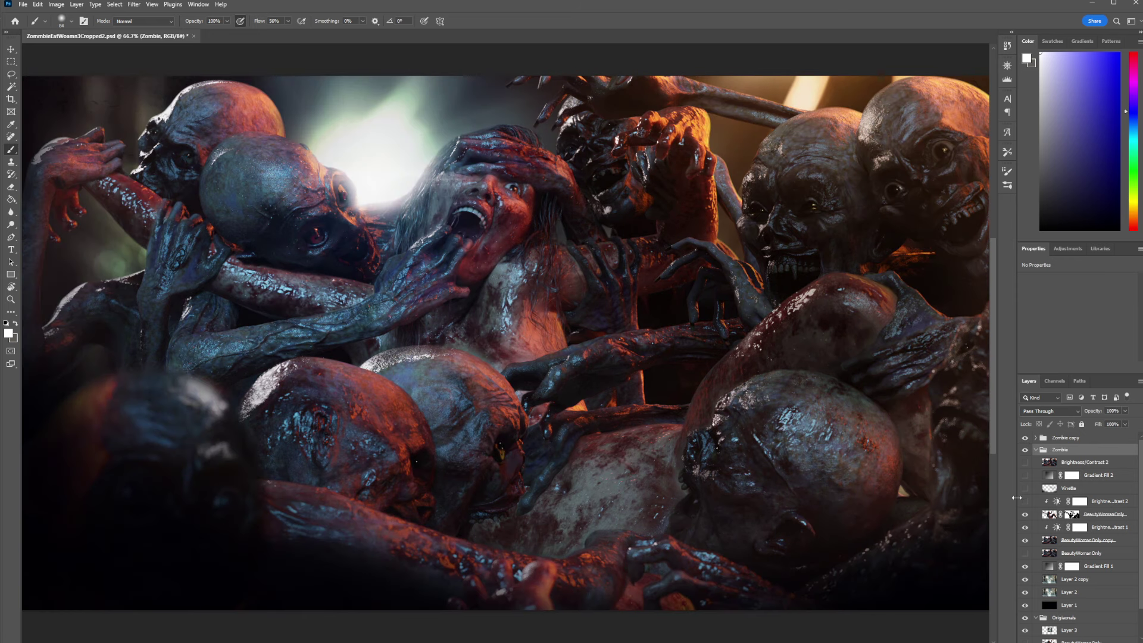